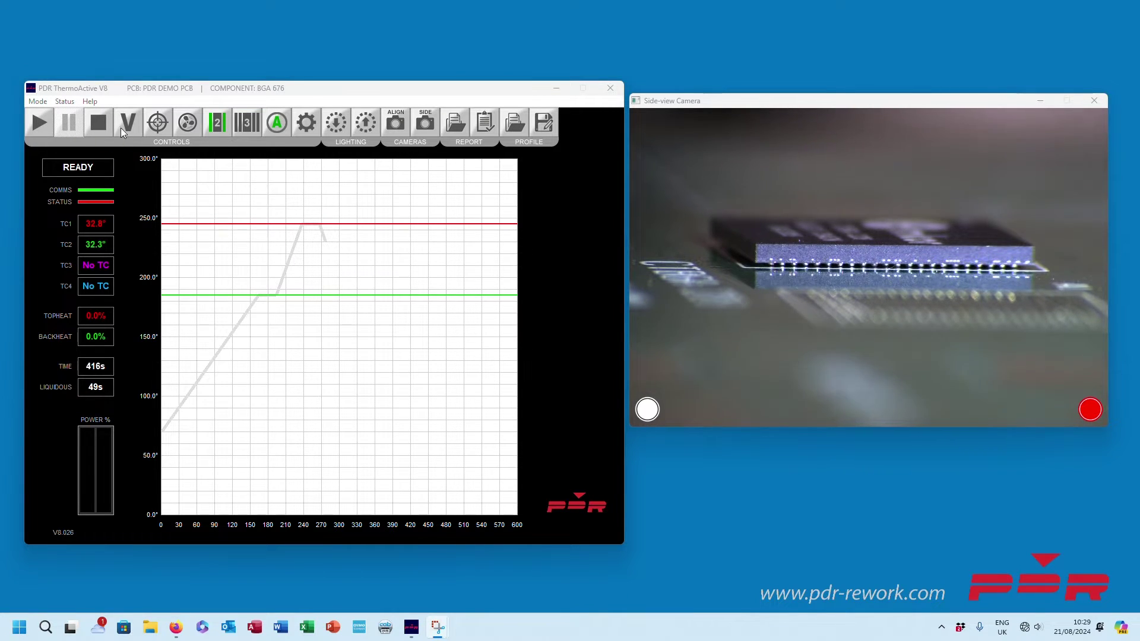
Briefly run the infrared alignment heat on the component, then toggle the PCB LED lighting on and off
{"action": "left_click", "coordinate": [156, 125]}
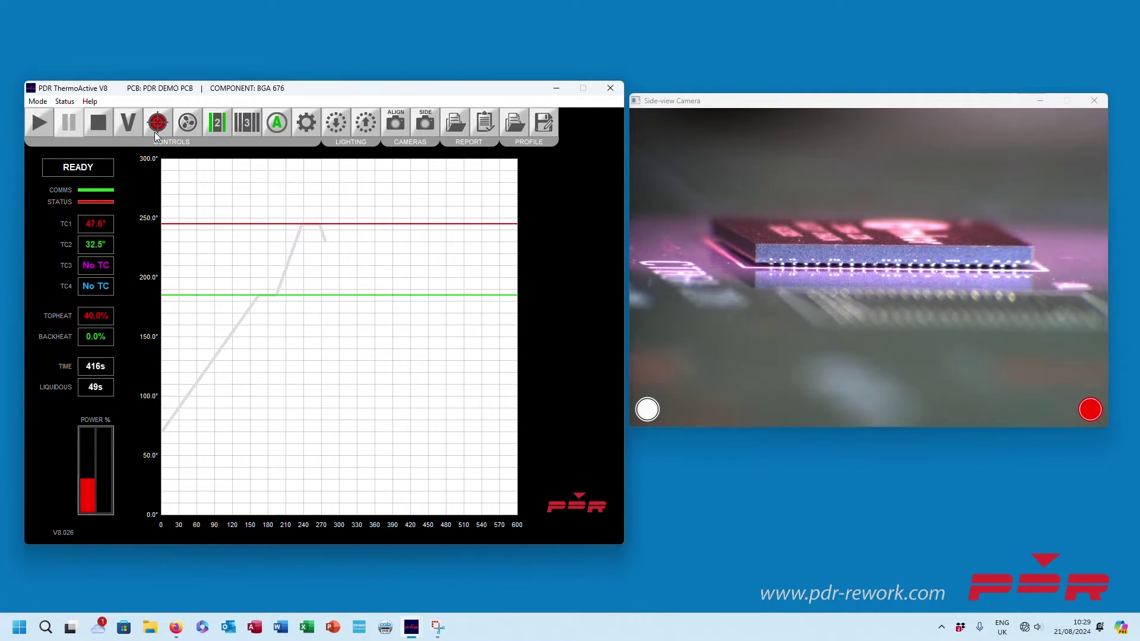
{"action": "left_click", "coordinate": [155, 131]}
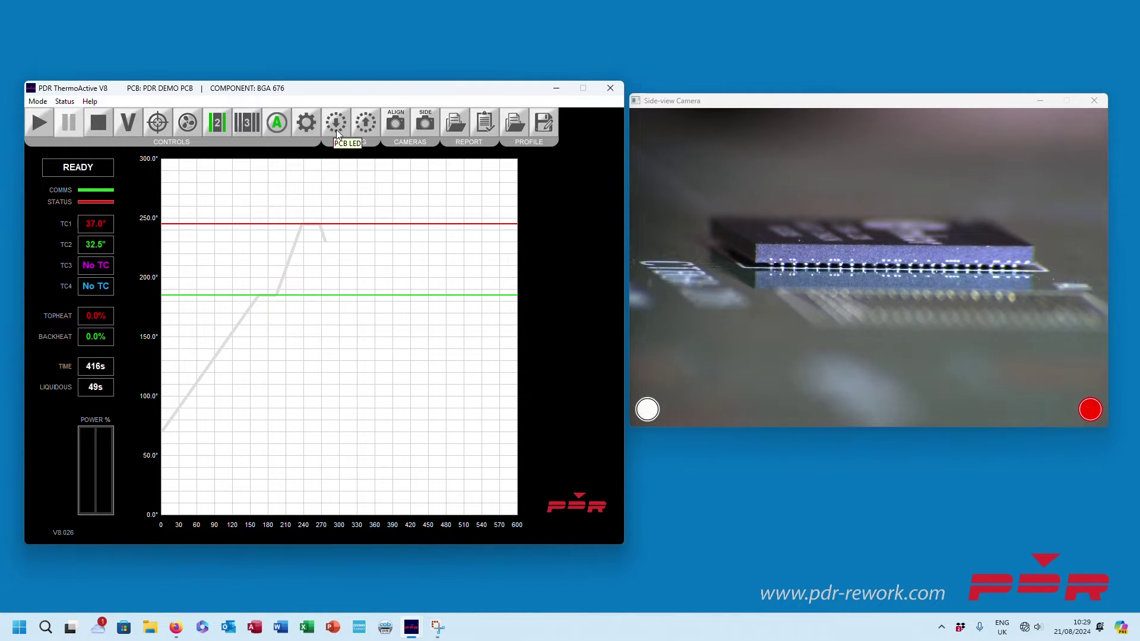
{"action": "left_click", "coordinate": [337, 133]}
{"action": "left_click", "coordinate": [361, 128]}
{"action": "left_click", "coordinate": [360, 127]}
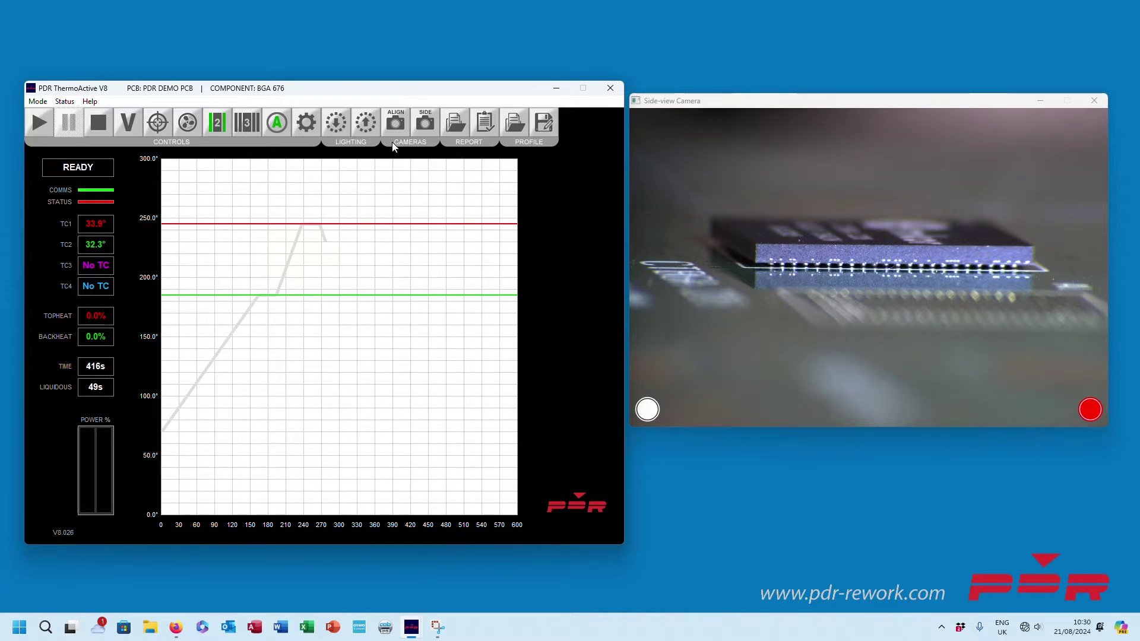
Review the Settings Profile parameters for PCB 'PDR DEMO PCB' and component 'BGA 676'
{"action": "left_click", "coordinate": [307, 123]}
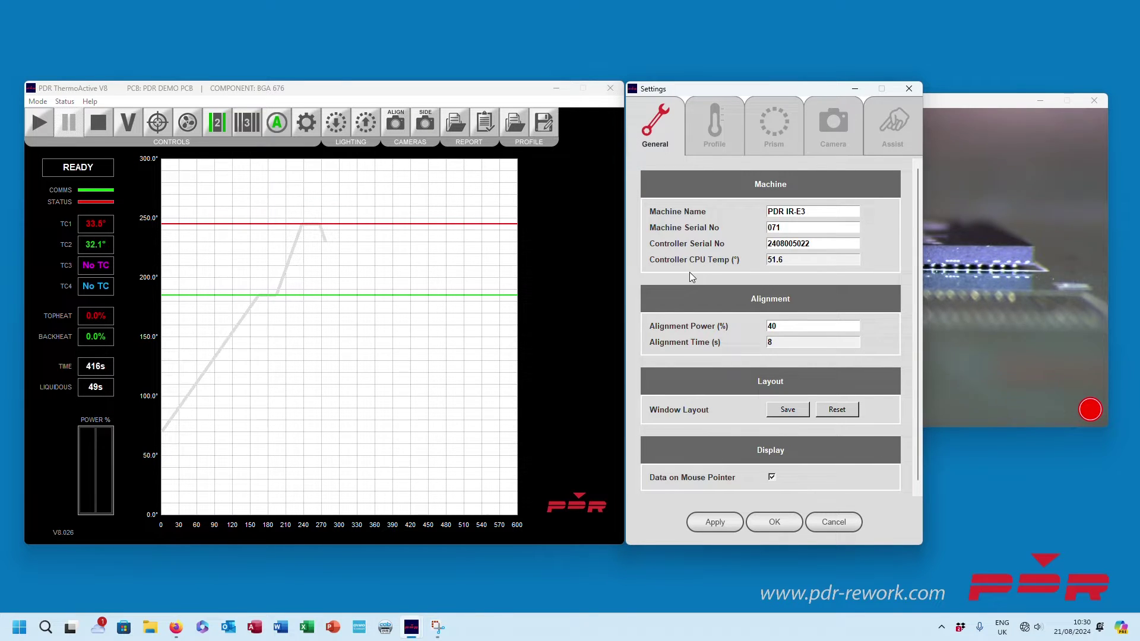
{"action": "left_click", "coordinate": [717, 125]}
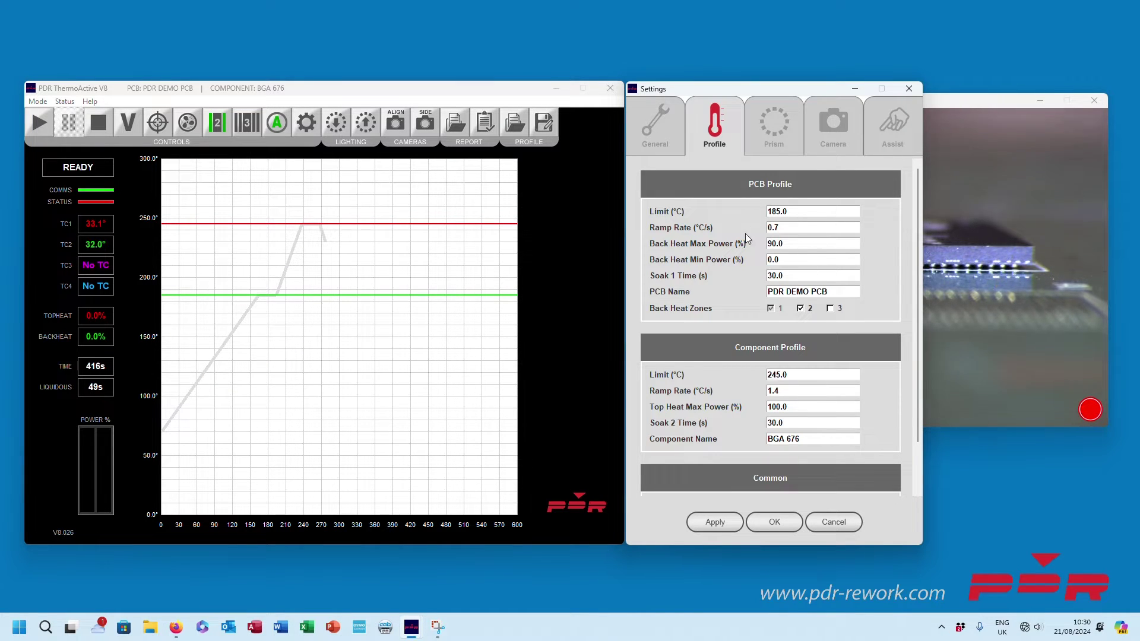
{"action": "double_click", "coordinate": [813, 294]}
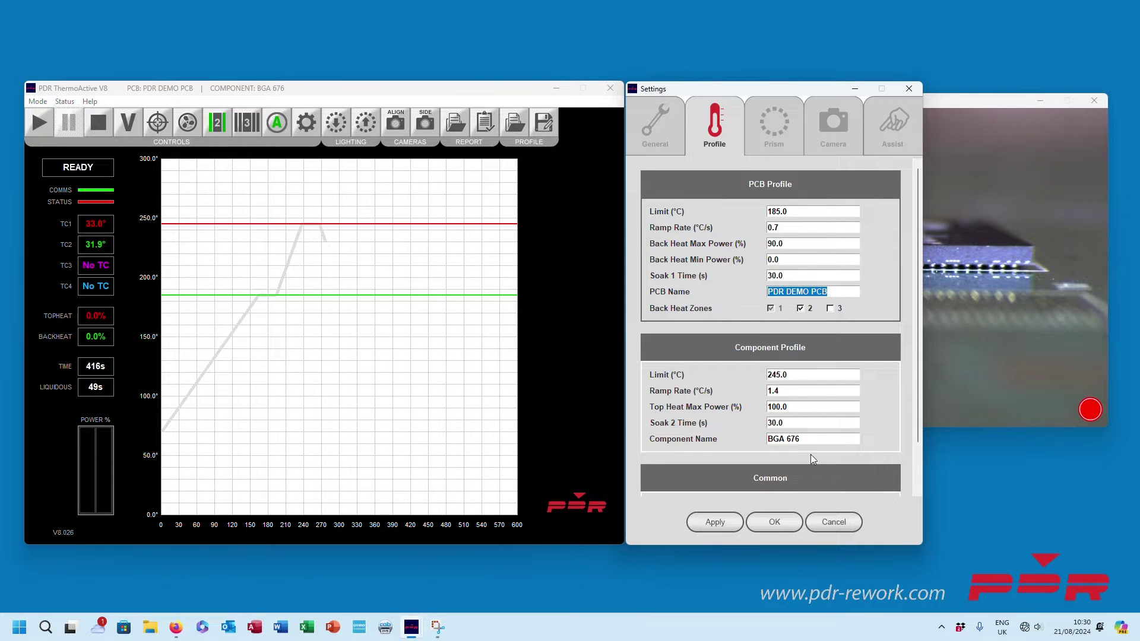
{"action": "double_click", "coordinate": [804, 437]}
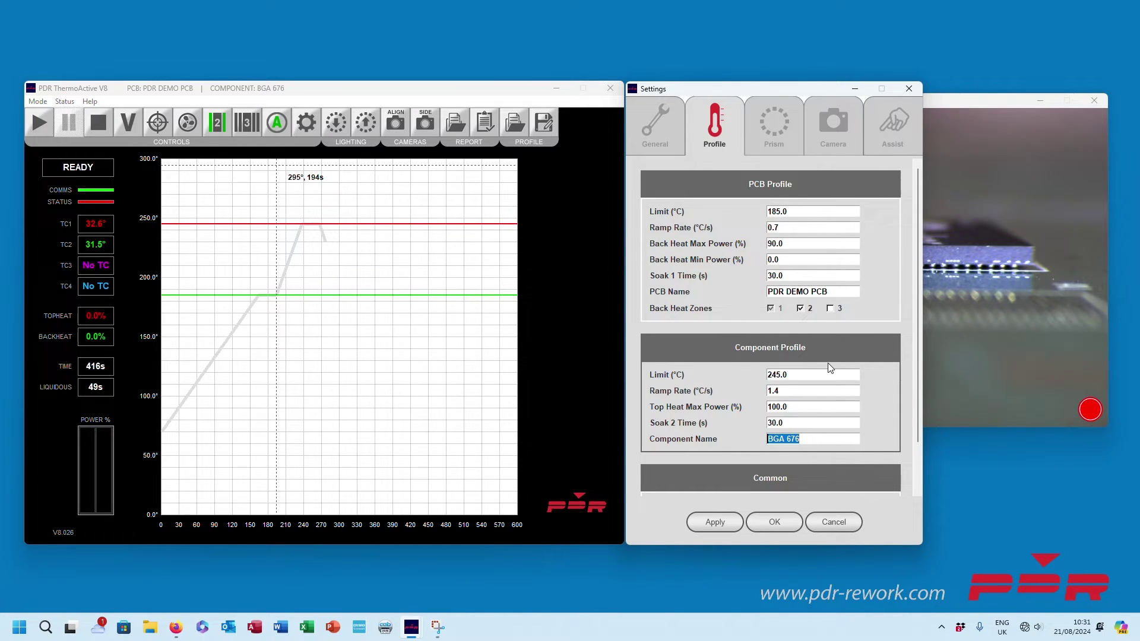
{"action": "scroll", "coordinate": [813, 384], "scroll_direction": "down", "scroll_amount": 3}
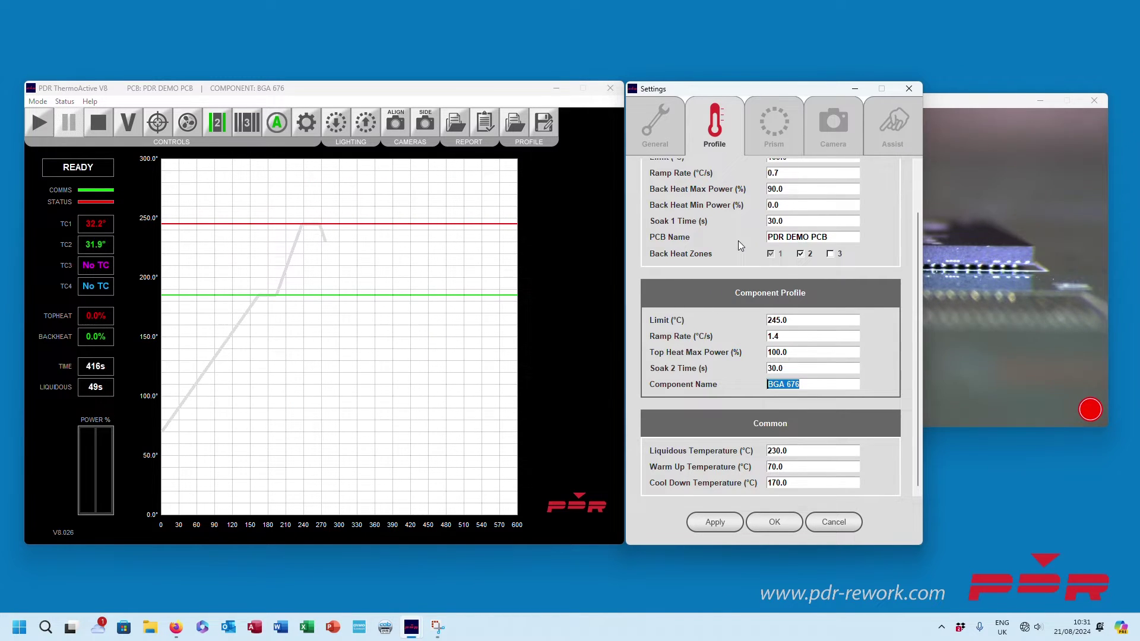
{"action": "scroll", "coordinate": [801, 249], "scroll_direction": "up", "scroll_amount": 3}
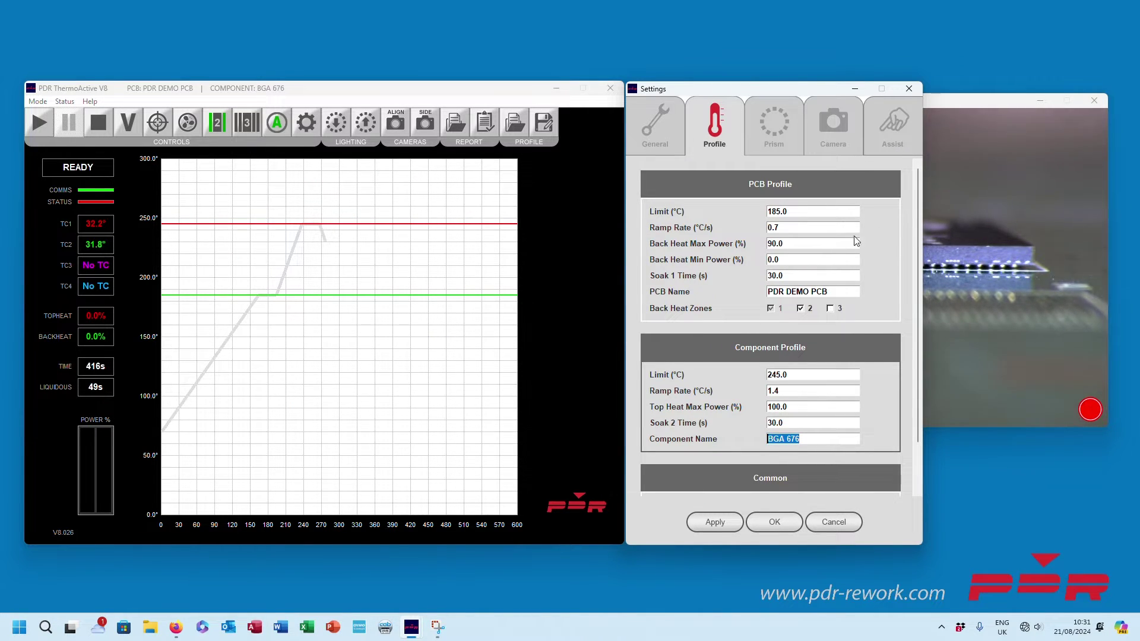
Change the Sideview Name in the Camera settings from LABCAM1 to SIDEVIEW
{"action": "left_click", "coordinate": [774, 137]}
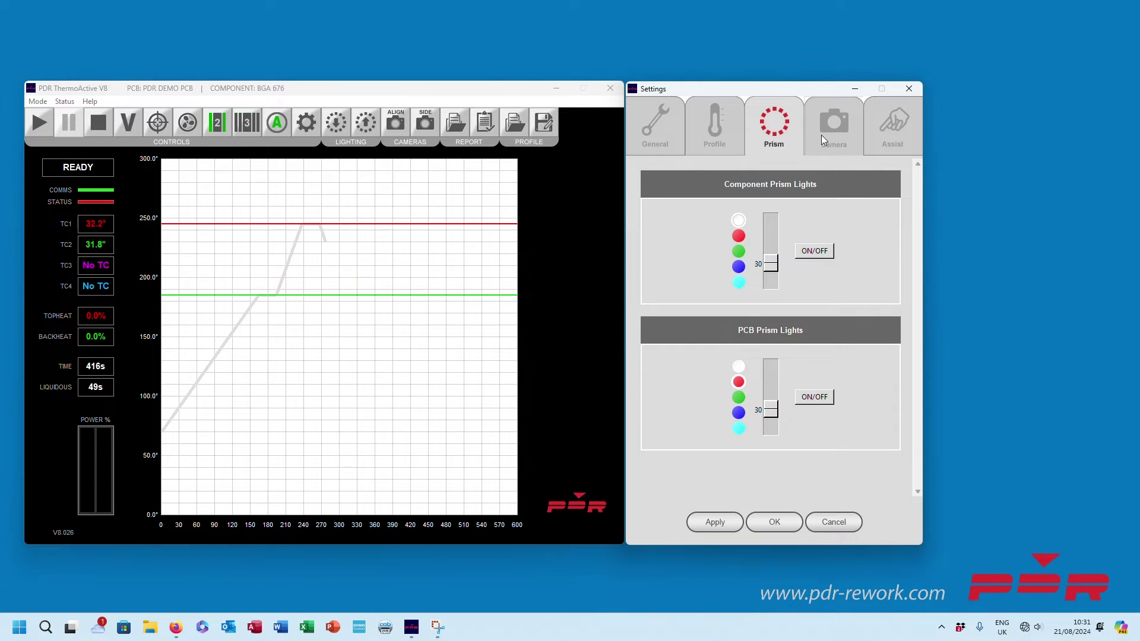
{"action": "left_click", "coordinate": [843, 153]}
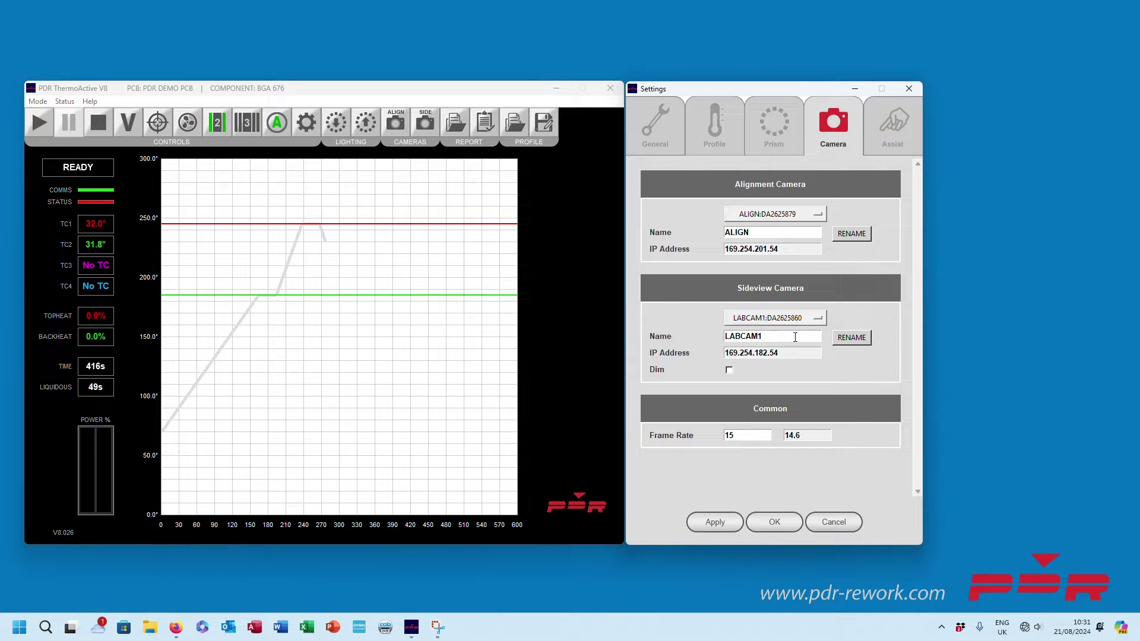
{"action": "left_click_drag", "start_coordinate": [784, 338], "coordinate": [690, 339]}
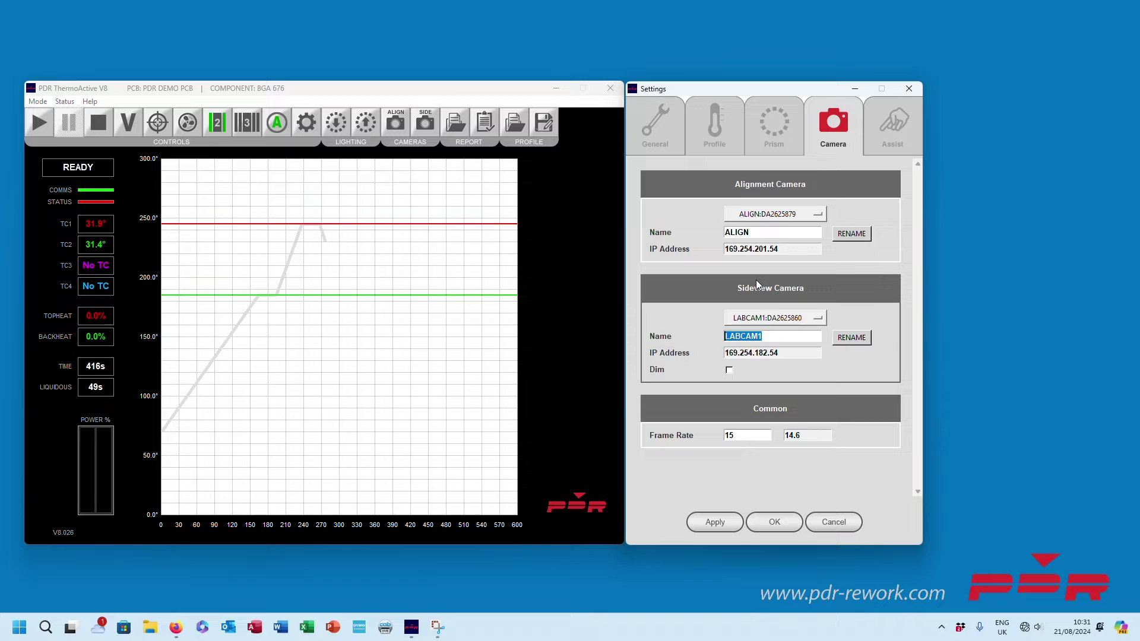
{"action": "type", "text": "SIU"}
{"action": "key", "text": "BackSpace"}
{"action": "type", "text": "DEVIEW"}
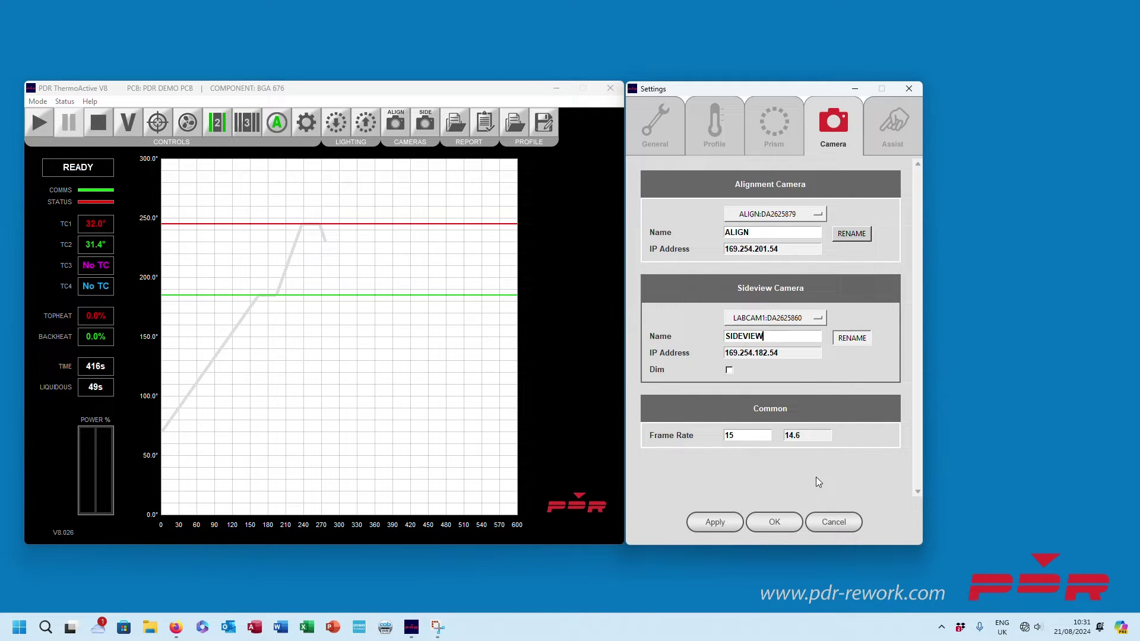
{"action": "key", "text": "Return"}
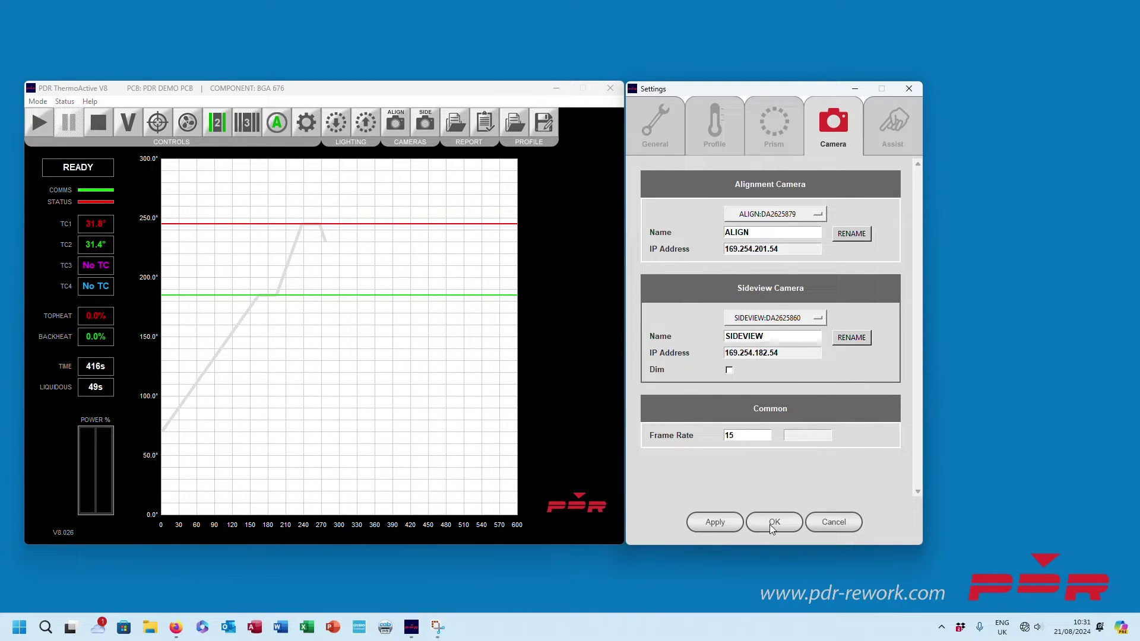
{"action": "left_click", "coordinate": [911, 130]}
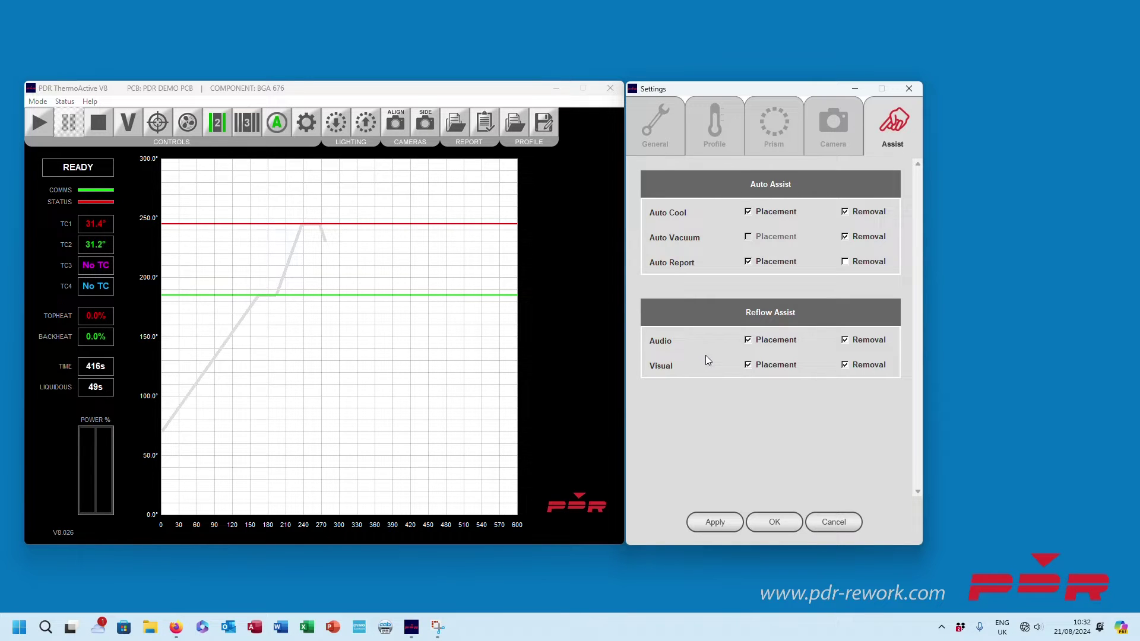
Untick Audio Placement, Audio Removal and Visual Placement under Reflow Assist
{"action": "left_click", "coordinate": [748, 341]}
{"action": "left_click", "coordinate": [845, 340]}
{"action": "left_click", "coordinate": [748, 365]}
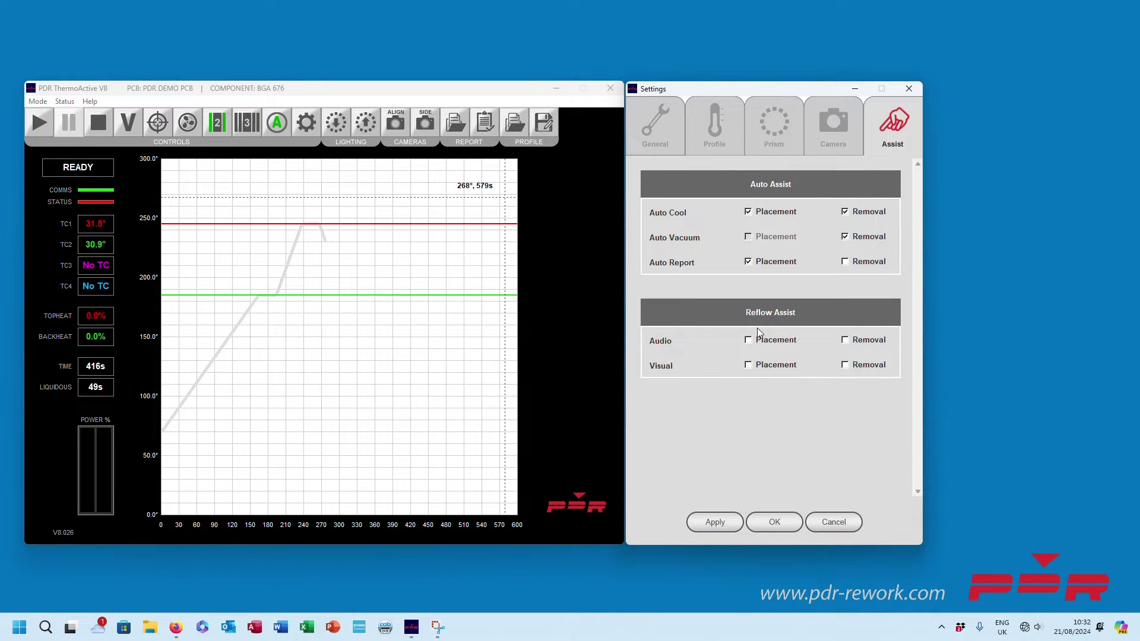
Accept the settings with OK and show the side-view camera feed beside the plot
{"action": "left_click", "coordinate": [908, 89]}
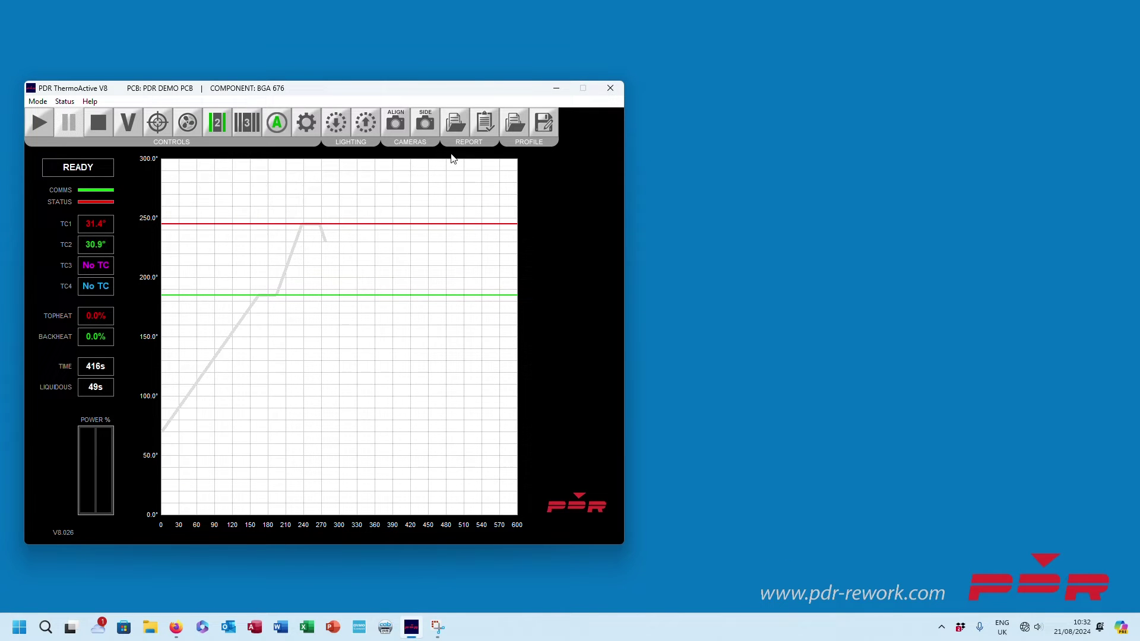
{"action": "left_click", "coordinate": [425, 123]}
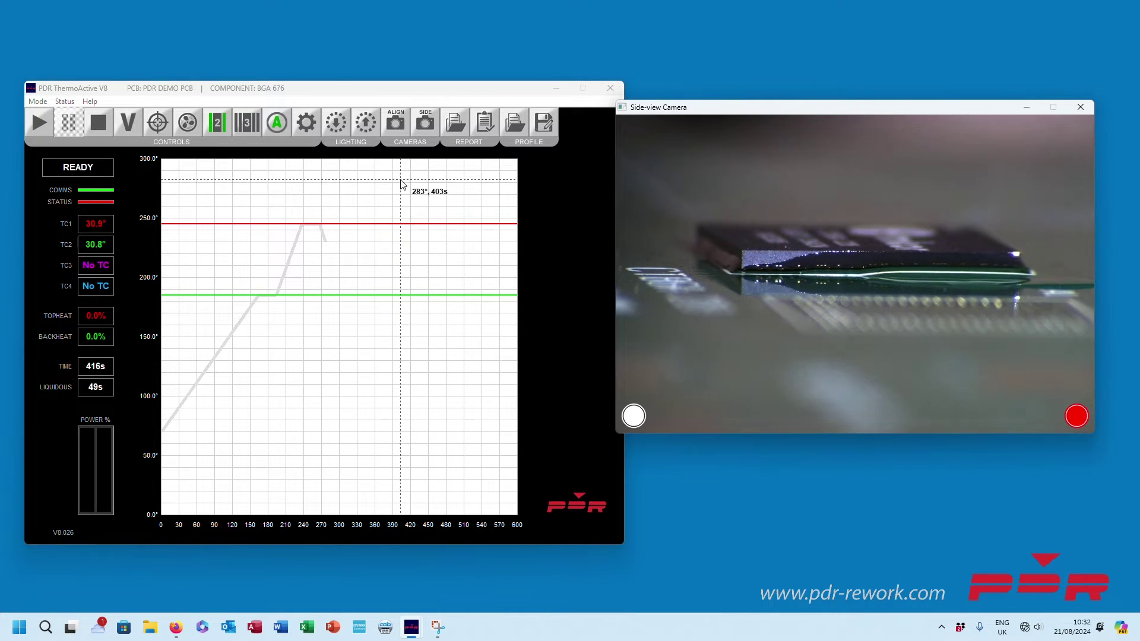
{"action": "left_click", "coordinate": [38, 126]}
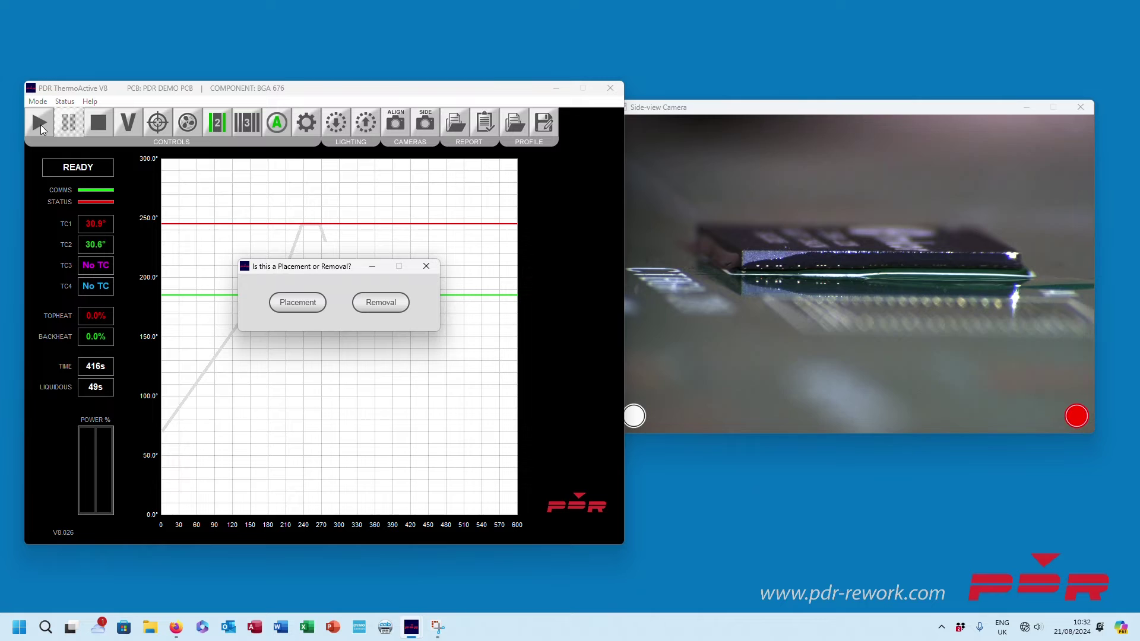
{"action": "left_click", "coordinate": [284, 305]}
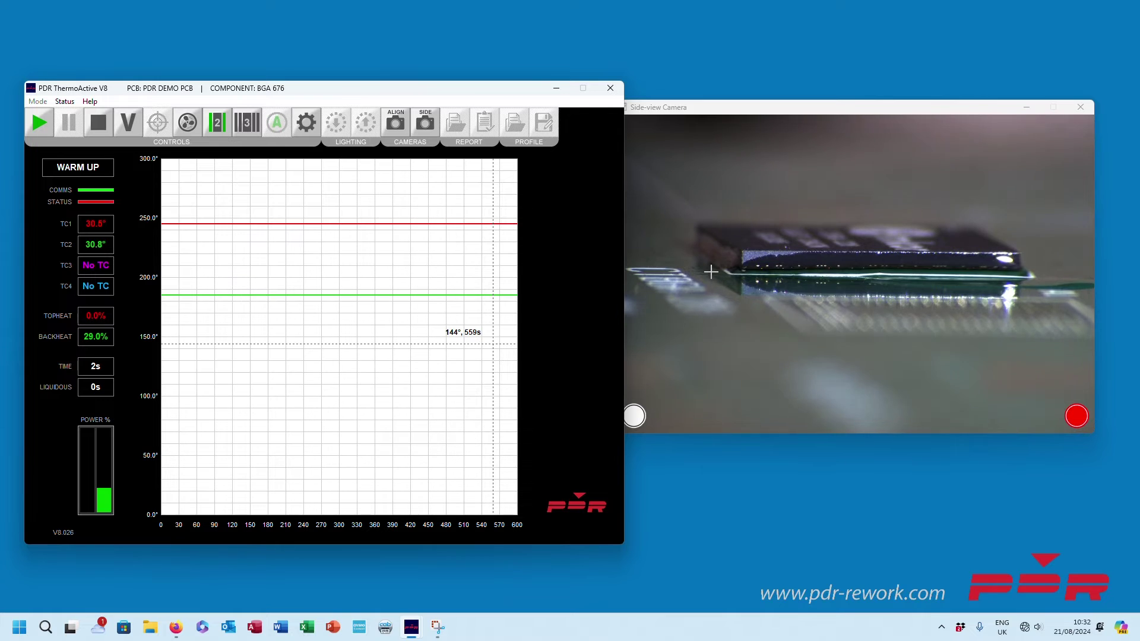
{"action": "left_click_drag", "start_coordinate": [678, 108], "coordinate": [687, 102]}
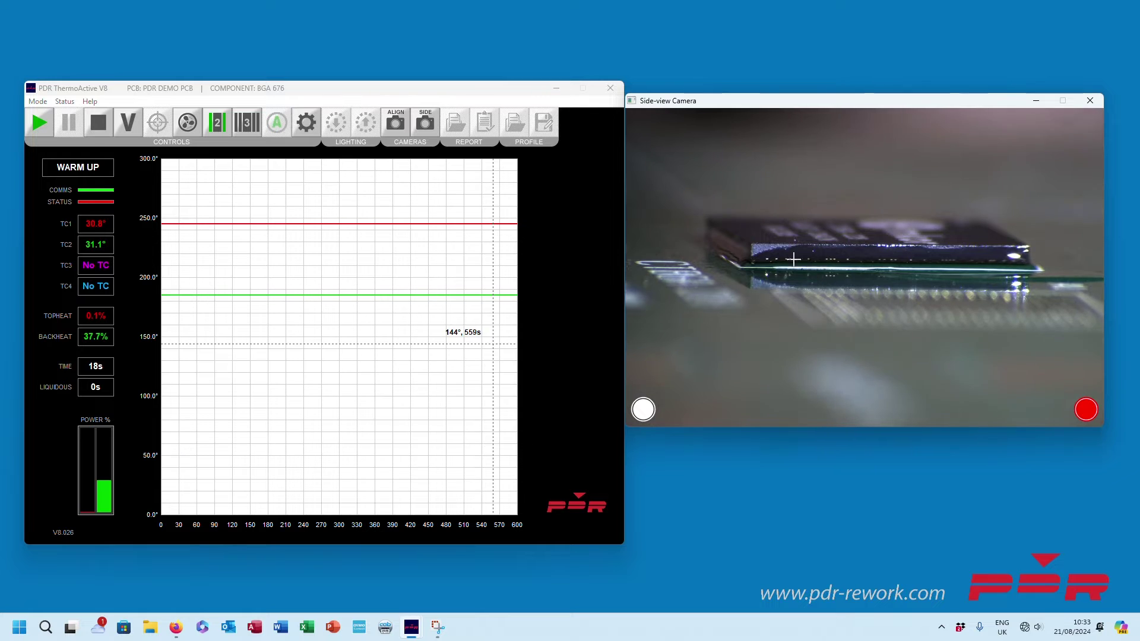
{"action": "scroll", "coordinate": [797, 260], "scroll_direction": "up", "scroll_amount": 3}
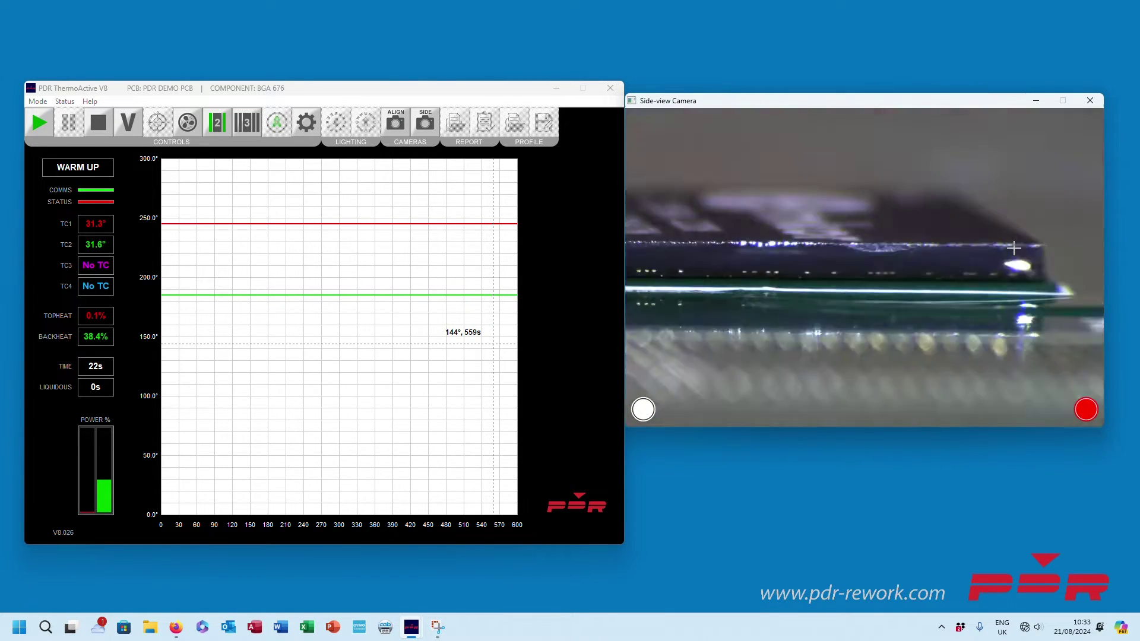
{"action": "scroll", "coordinate": [1013, 248], "scroll_direction": "down", "scroll_amount": 3}
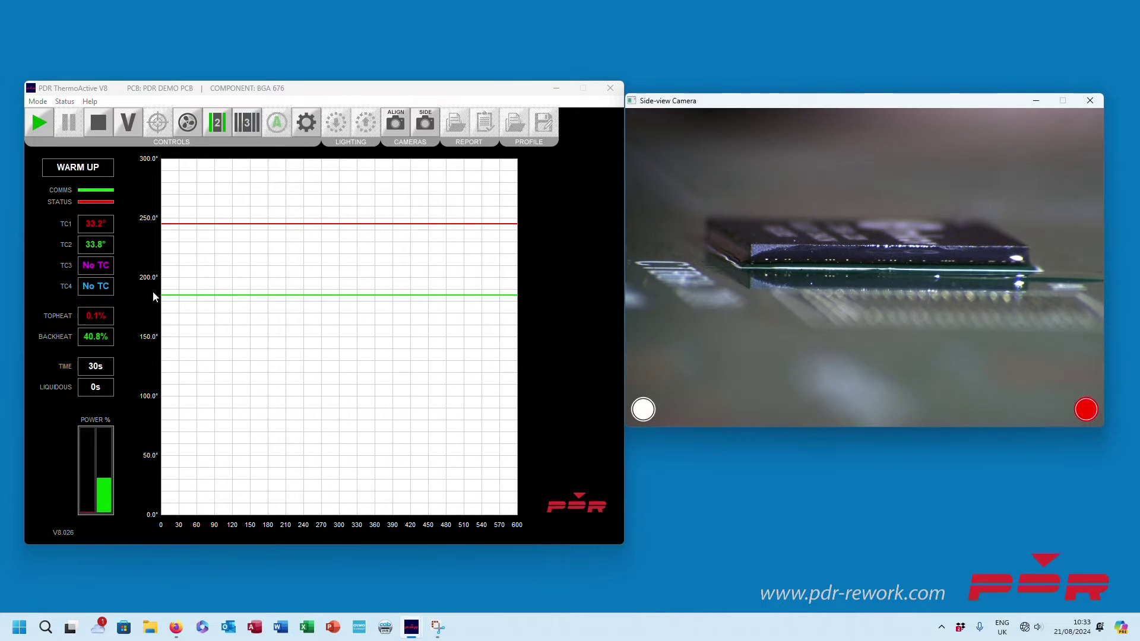
{"action": "left_click", "coordinate": [315, 120]}
{"action": "left_click", "coordinate": [729, 143]}
{"action": "scroll", "coordinate": [682, 219], "scroll_direction": "down", "scroll_amount": 2}
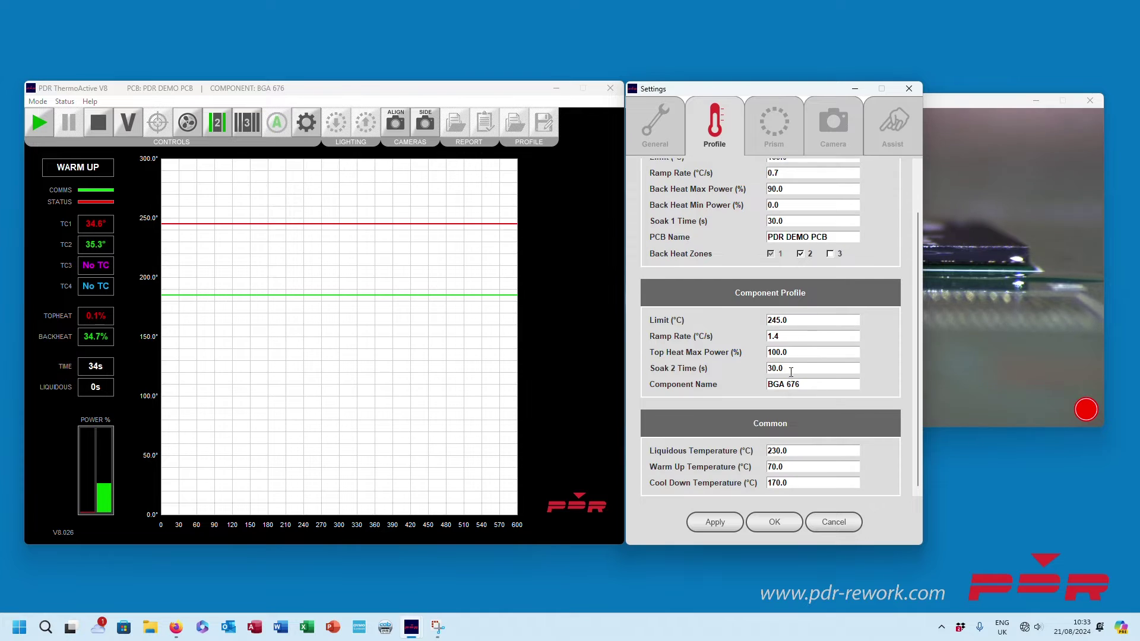
{"action": "left_click", "coordinate": [788, 469]}
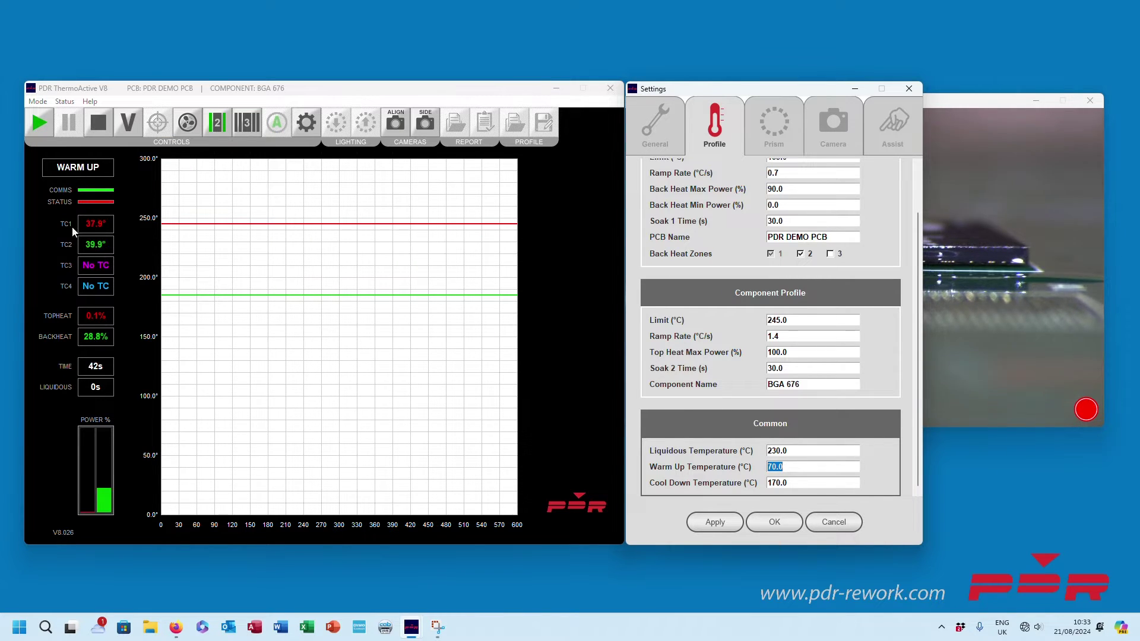
{"action": "key", "text": "Escape"}
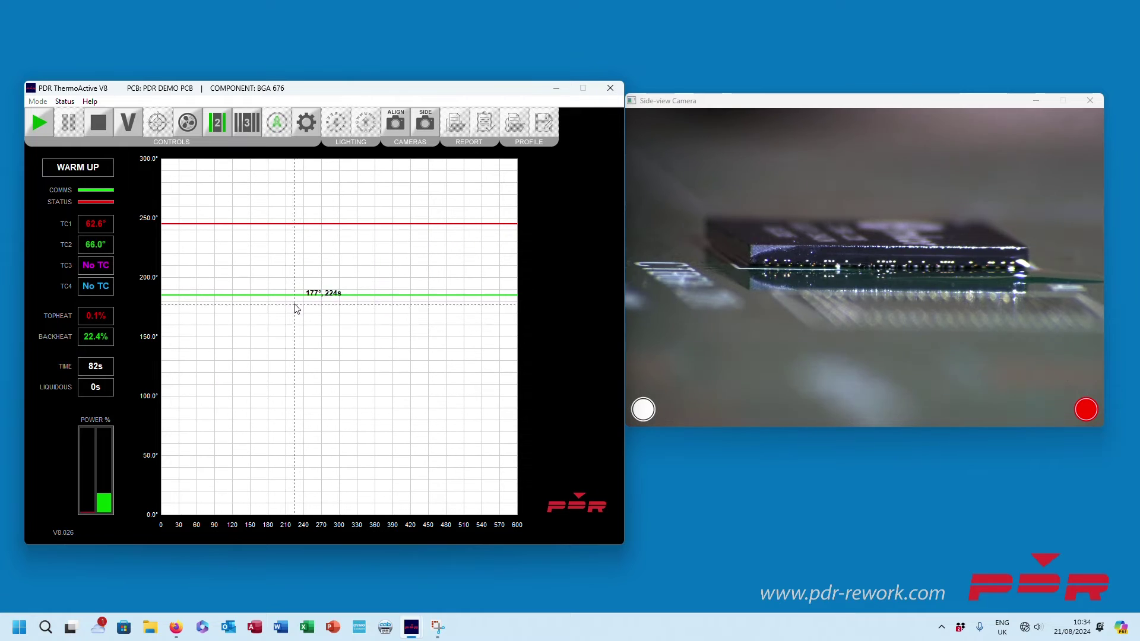
{"action": "left_click", "coordinate": [306, 122]}
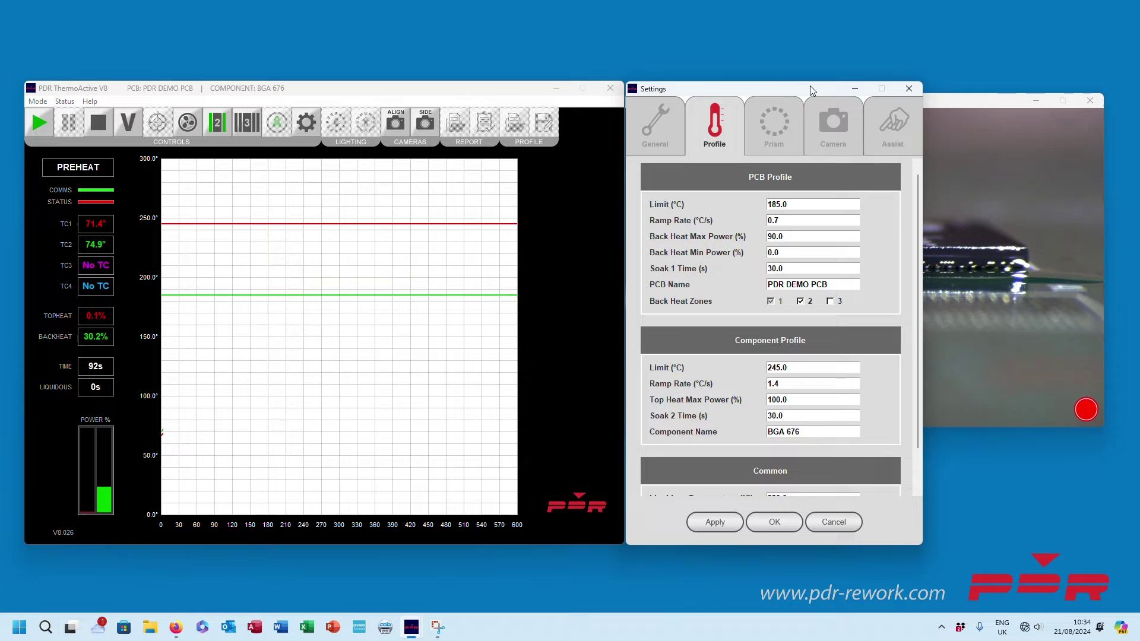
{"action": "left_click_drag", "start_coordinate": [809, 85], "coordinate": [691, 125]}
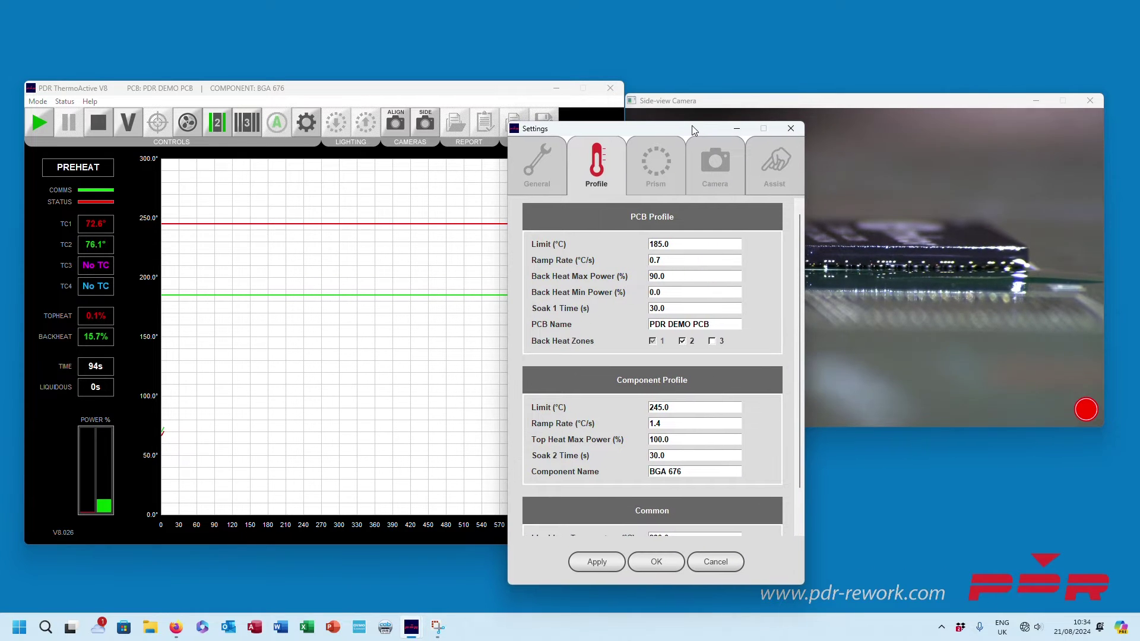
{"action": "left_click", "coordinate": [525, 258]}
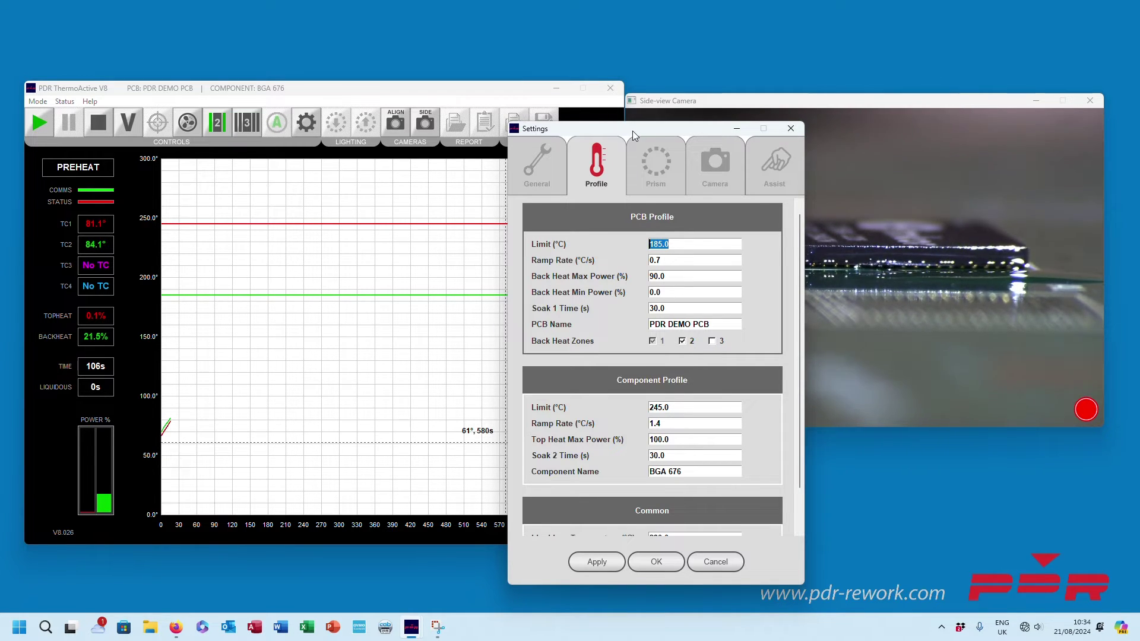
{"action": "mouse_move", "coordinate": [633, 135]}
{"action": "left_mouse_down"}
{"action": "mouse_move", "coordinate": [664, 144]}
{"action": "mouse_move", "coordinate": [639, 135]}
{"action": "left_mouse_up"}
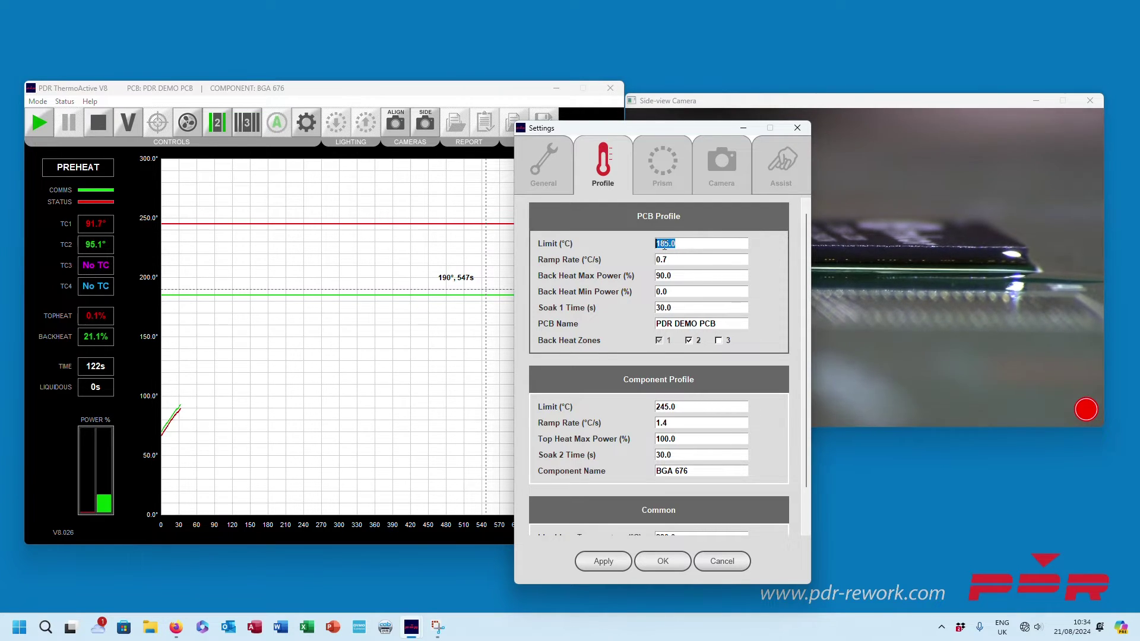
{"action": "left_click", "coordinate": [675, 303]}
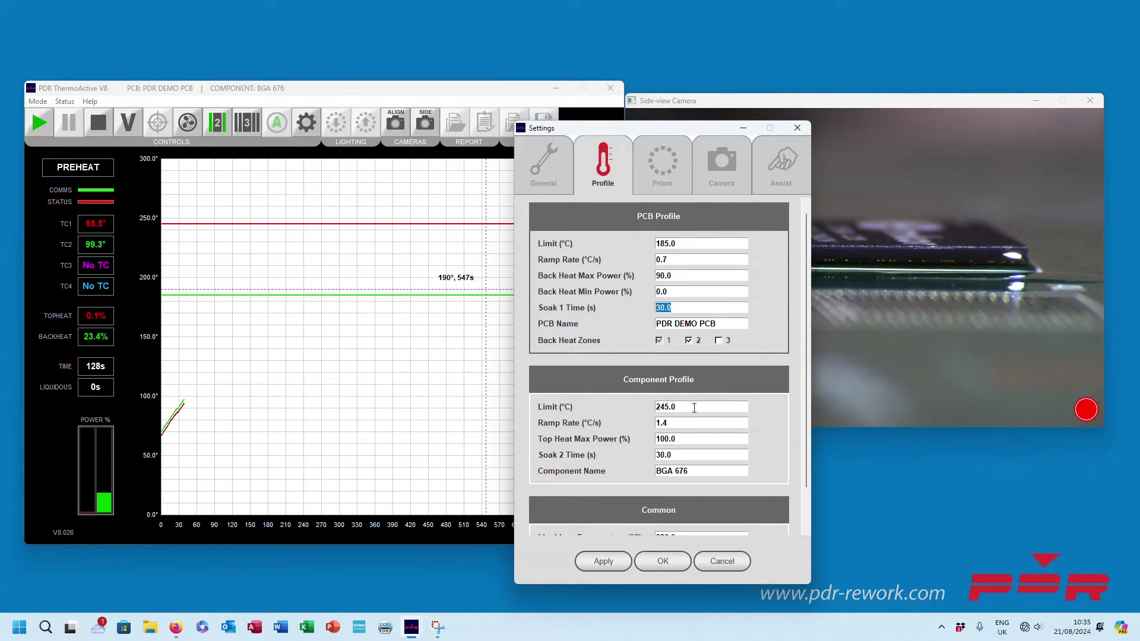
{"action": "left_click", "coordinate": [696, 408]}
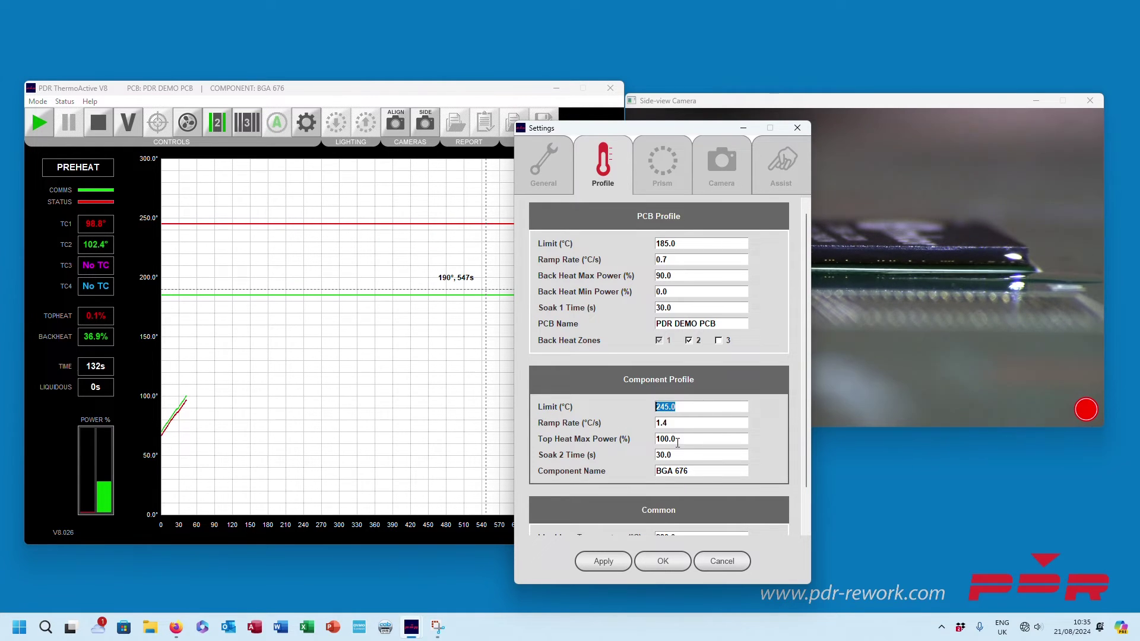
{"action": "left_click", "coordinate": [675, 455]}
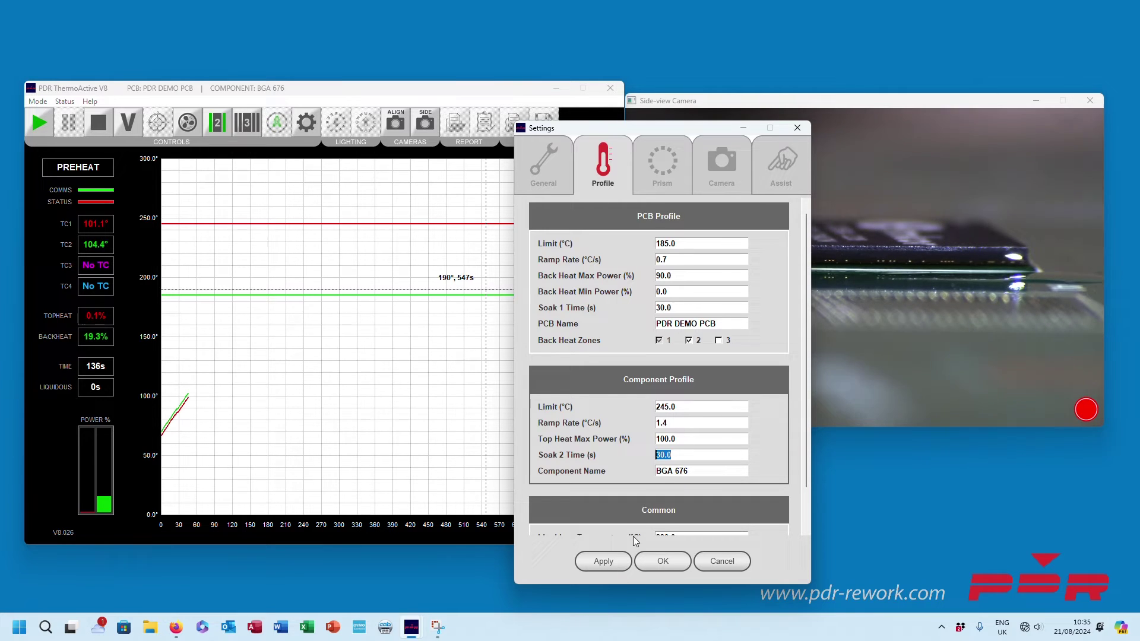
{"action": "left_click", "coordinate": [664, 228]}
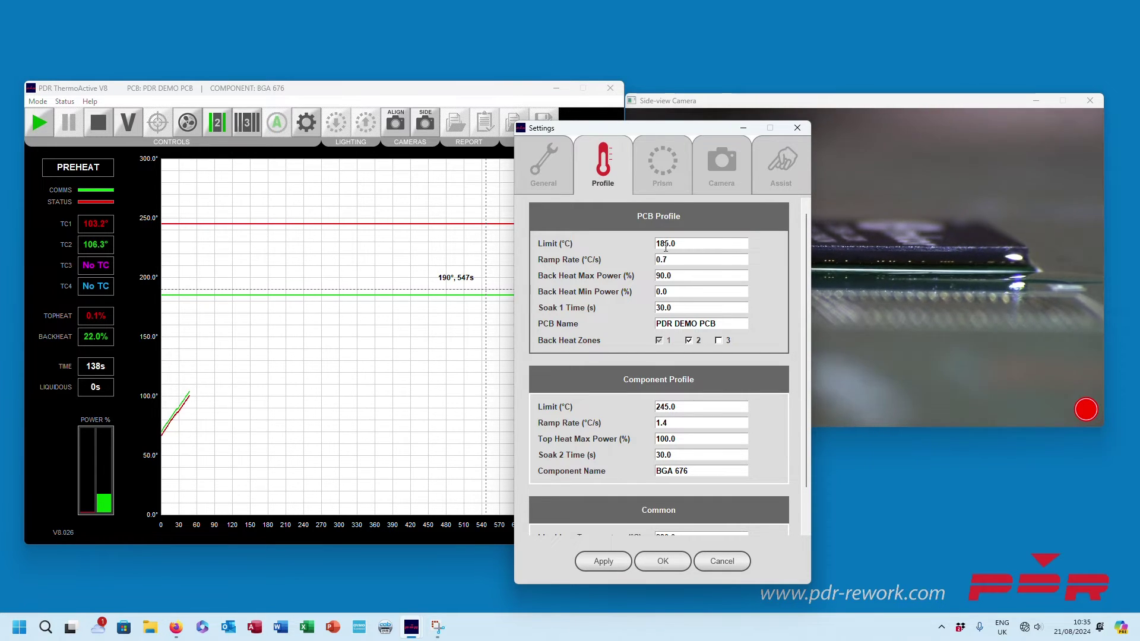
{"action": "type", "text": "9"}
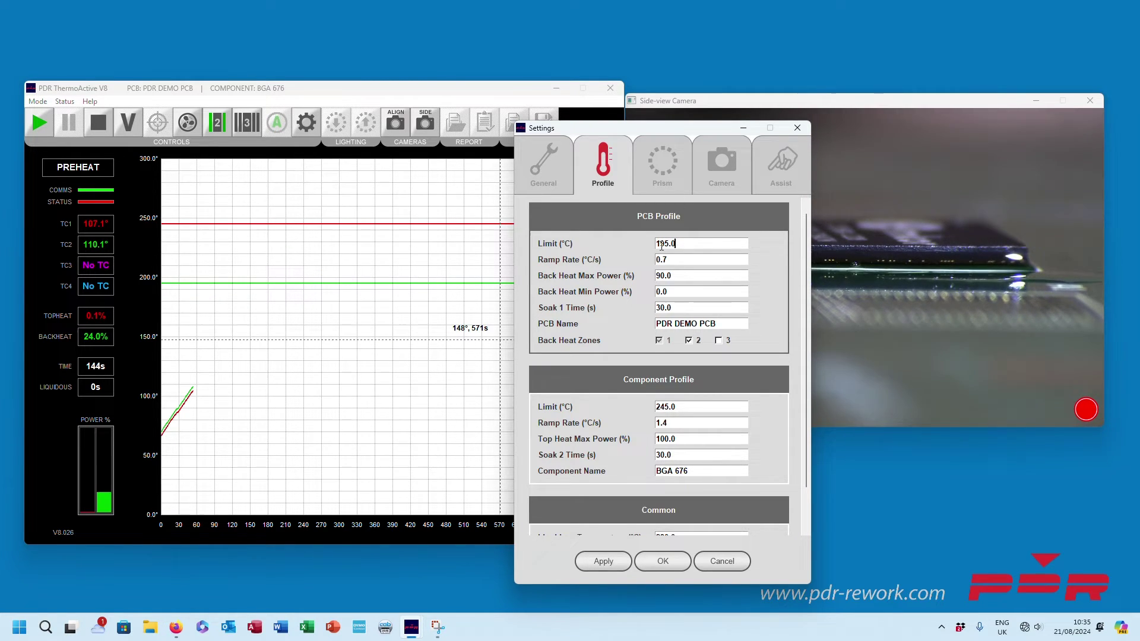
{"action": "key", "text": "BackSpace"}
{"action": "type", "text": "8"}
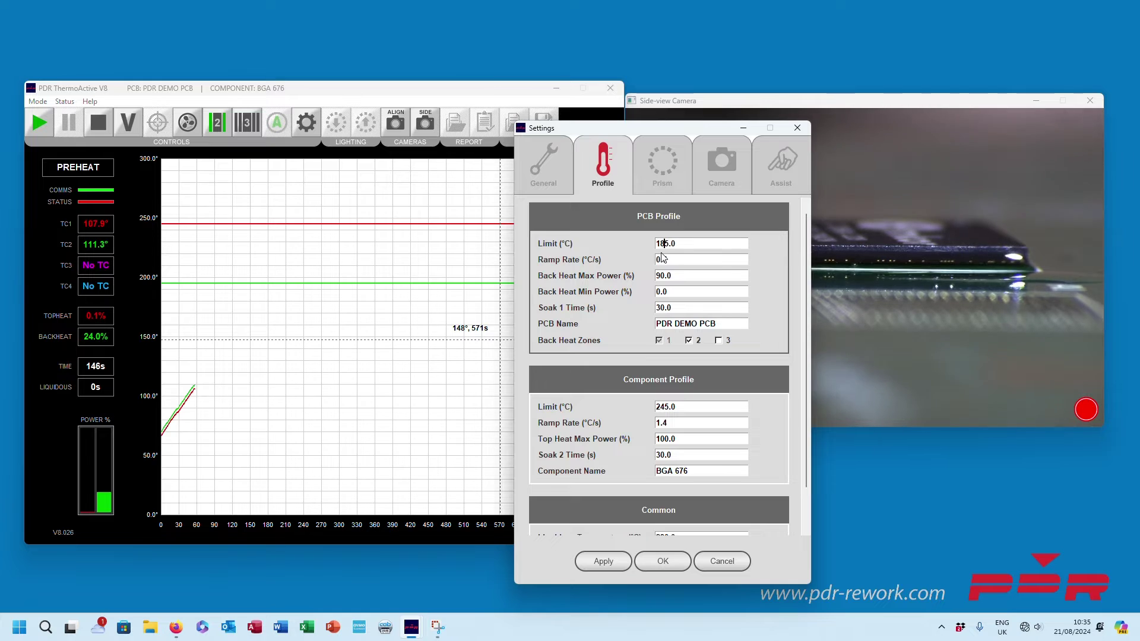
{"action": "left_click", "coordinate": [611, 562]}
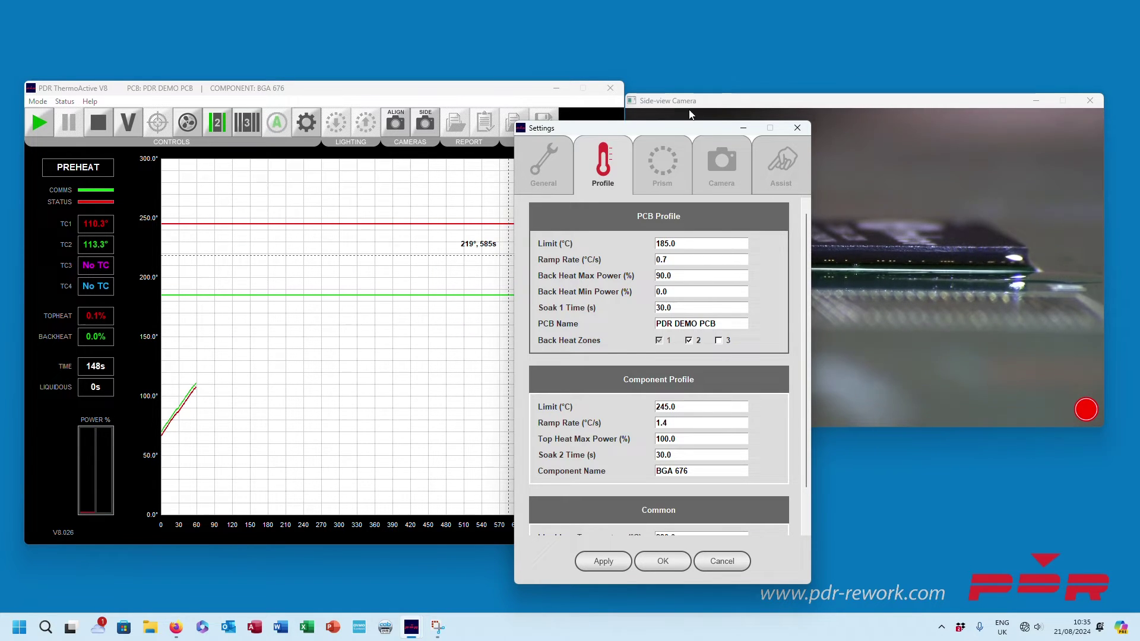
{"action": "left_click", "coordinate": [796, 129]}
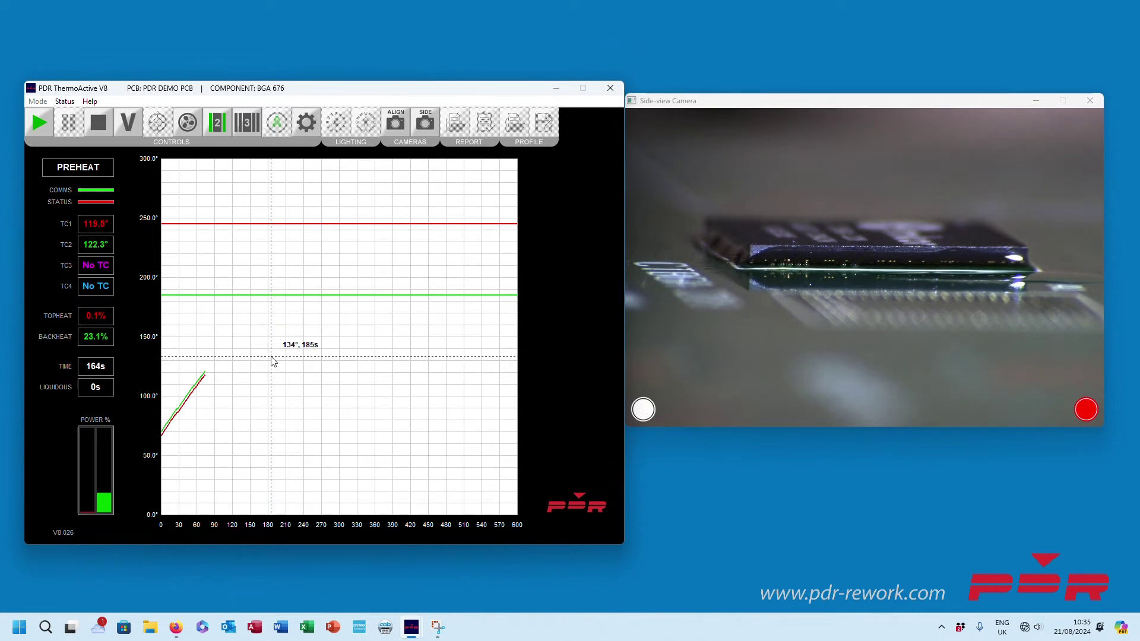
{"action": "scroll", "coordinate": [809, 254], "scroll_direction": "up", "scroll_amount": 2}
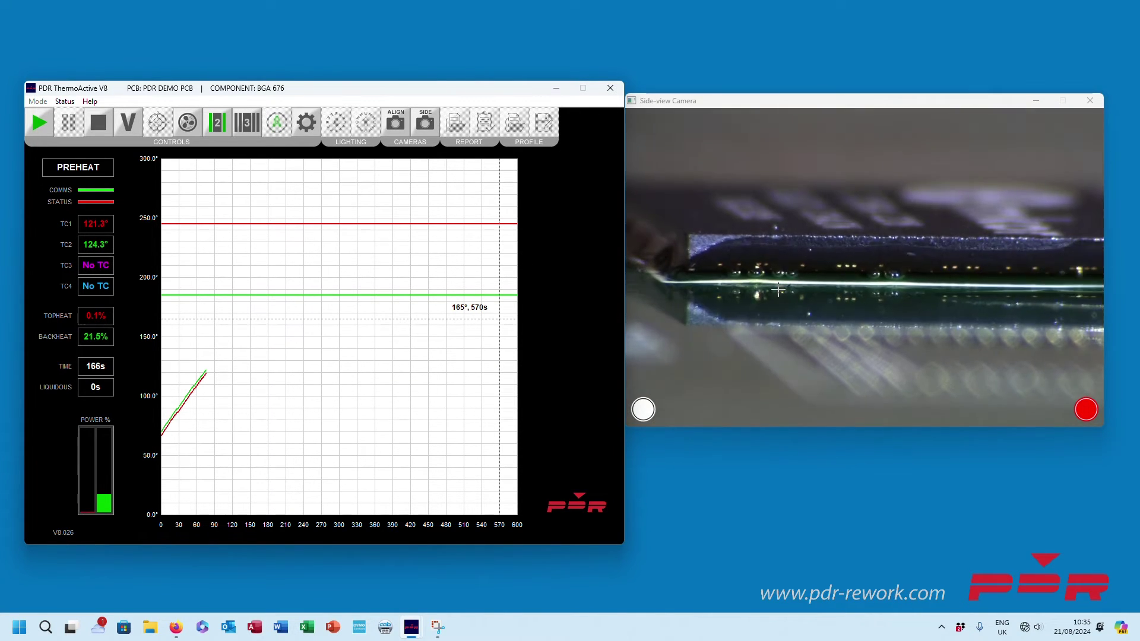
{"action": "scroll", "coordinate": [819, 268], "scroll_direction": "down", "scroll_amount": 2}
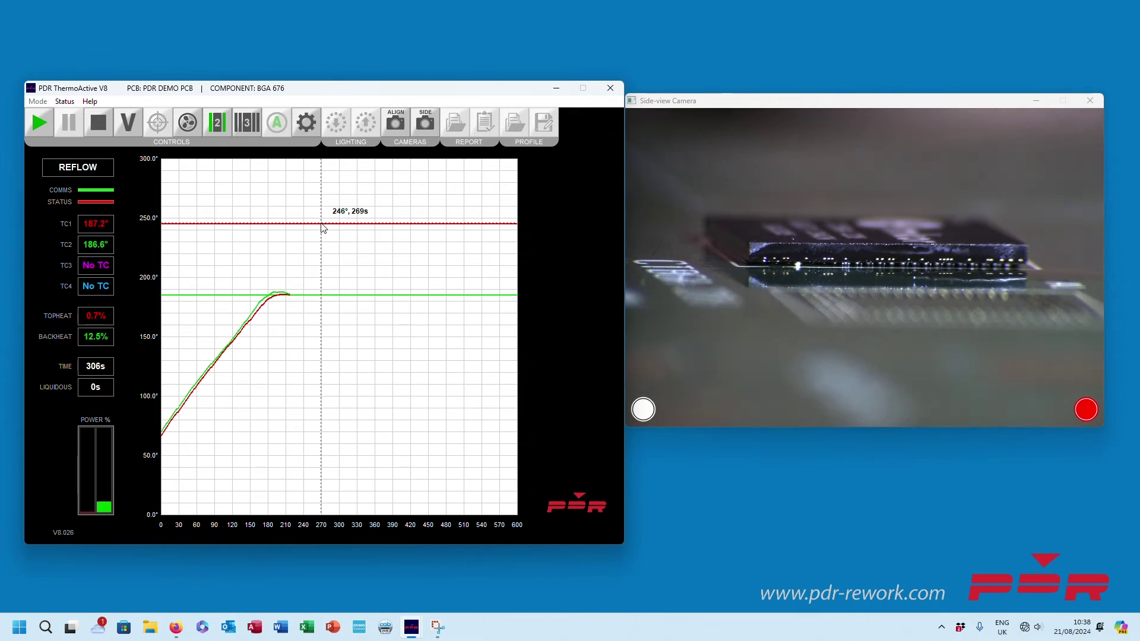
{"action": "left_click", "coordinate": [634, 416]}
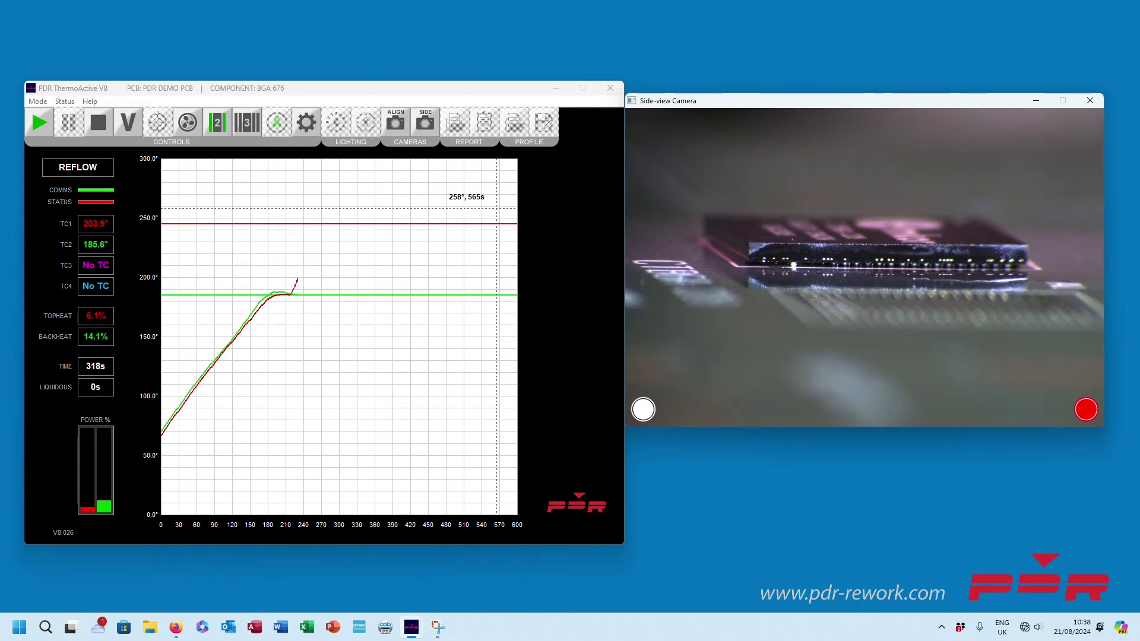
{"action": "scroll", "coordinate": [856, 249], "scroll_direction": "up", "scroll_amount": 3}
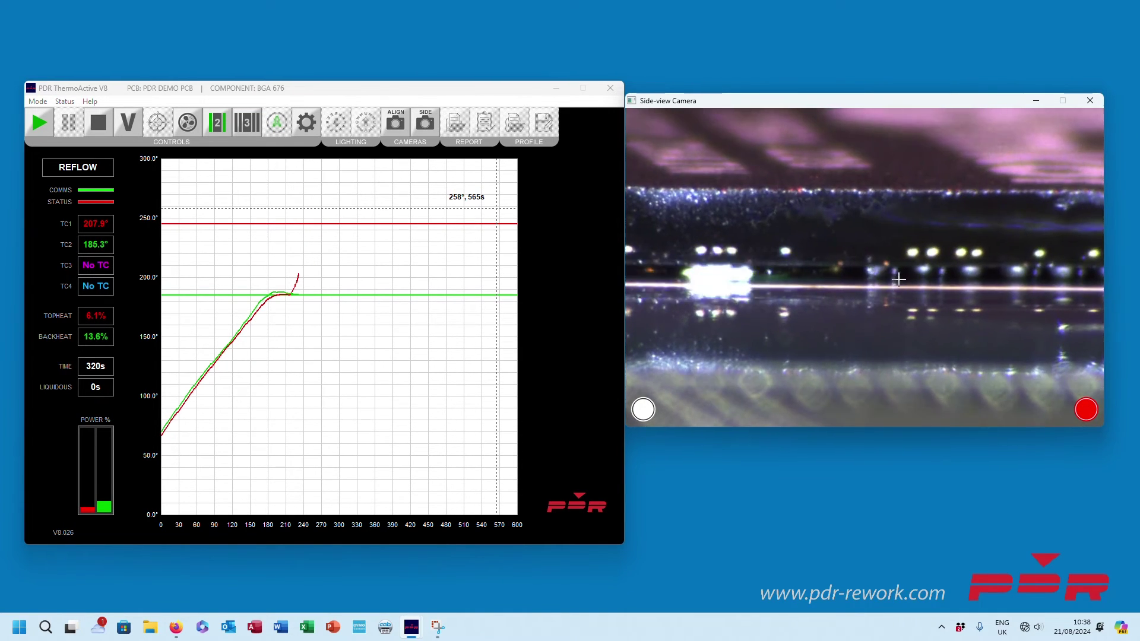
{"action": "scroll", "coordinate": [902, 266], "scroll_direction": "down", "scroll_amount": 3}
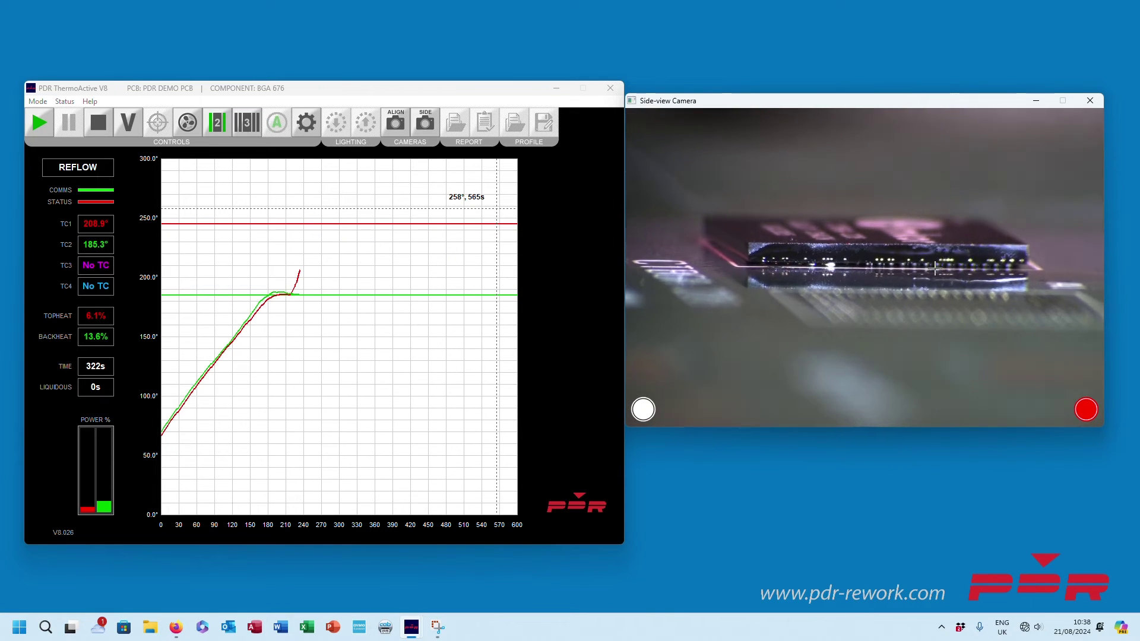
{"action": "scroll", "coordinate": [935, 269], "scroll_direction": "up", "scroll_amount": 3}
{"action": "scroll", "coordinate": [834, 256], "scroll_direction": "down", "scroll_amount": 3}
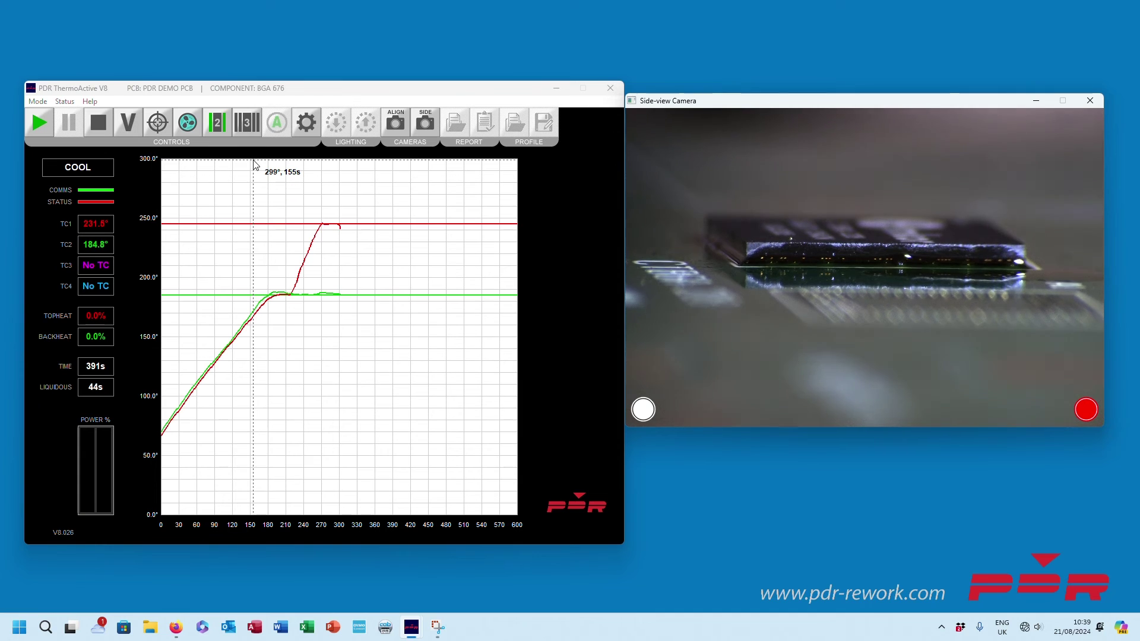
Return focus to the ThermoActive window as the run moves past its 245 °C peak into COOL
{"action": "left_click", "coordinate": [188, 123]}
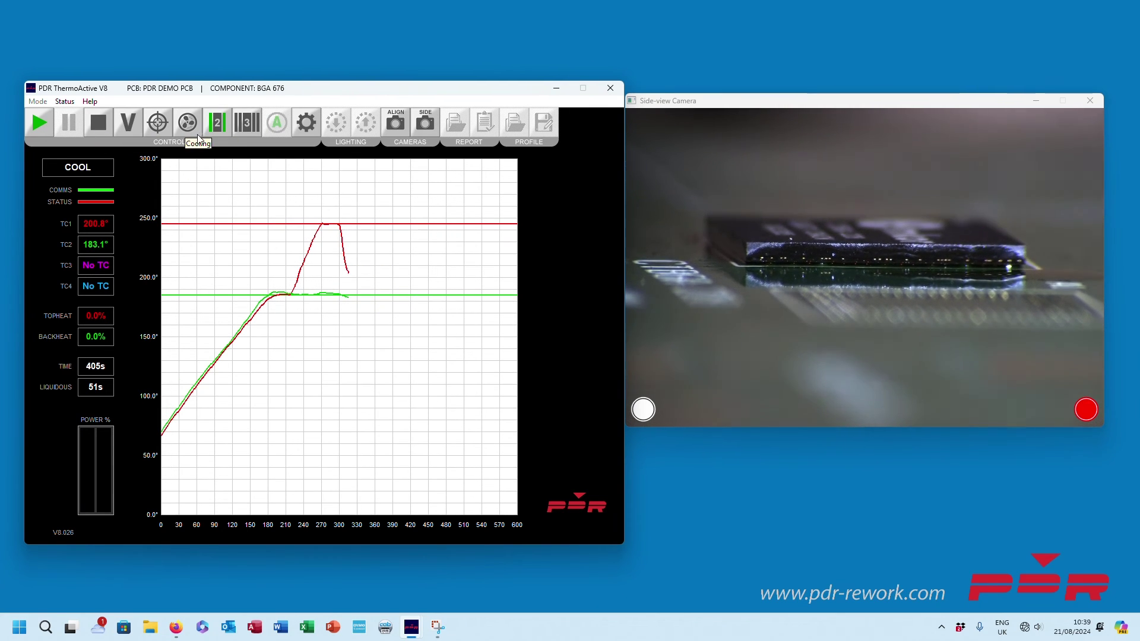
{"action": "left_click", "coordinate": [306, 122]}
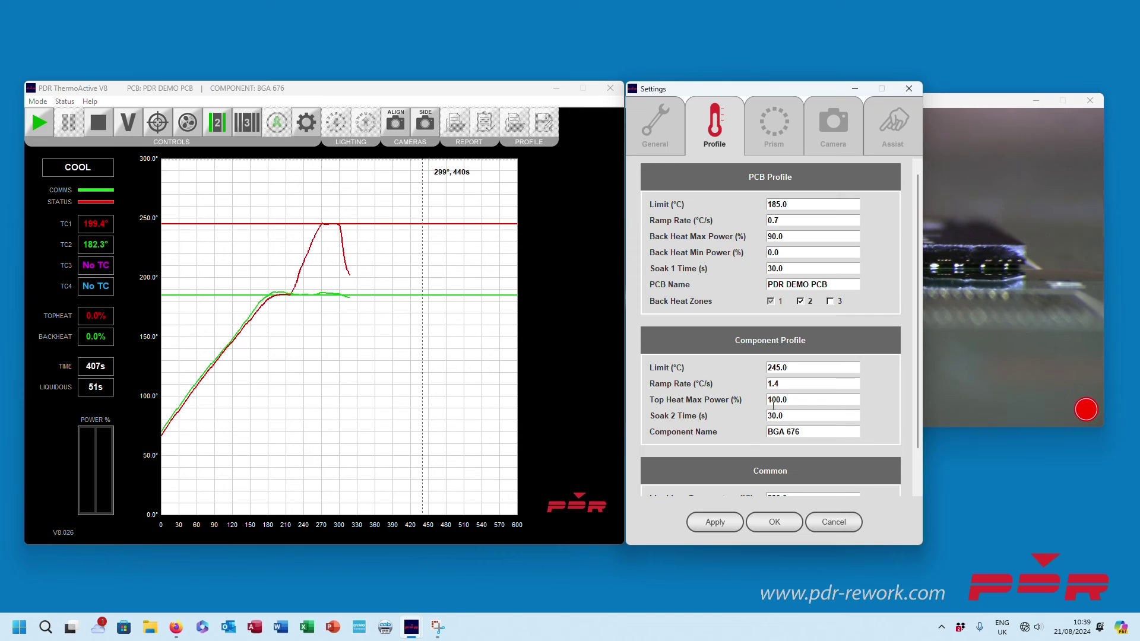
{"action": "scroll", "coordinate": [773, 402], "scroll_direction": "down", "scroll_amount": 2}
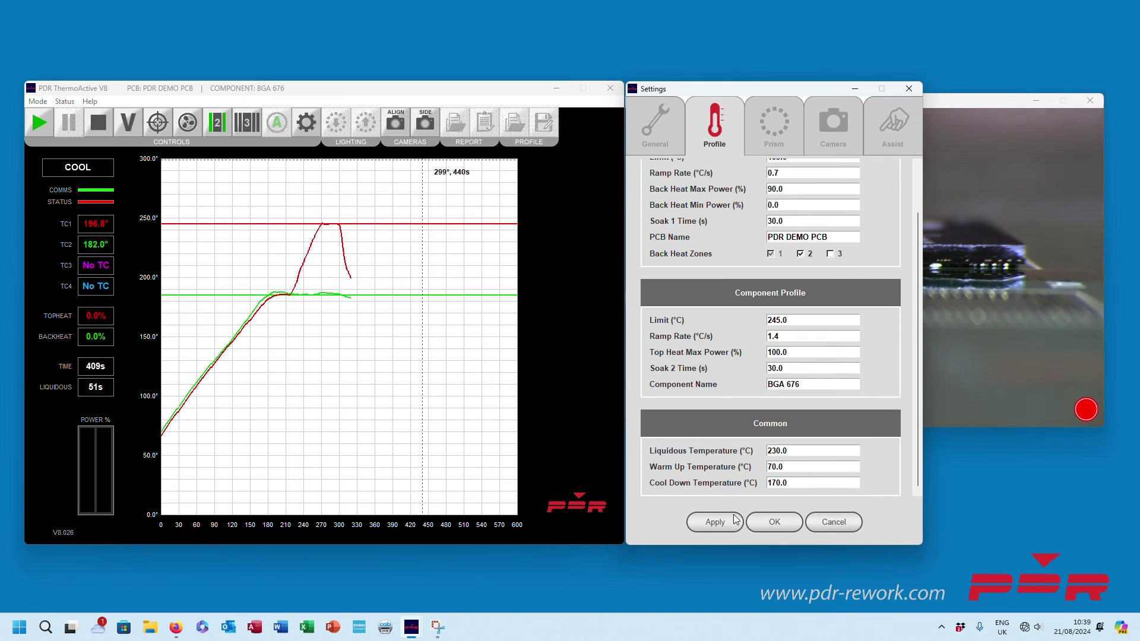
{"action": "left_click", "coordinate": [909, 88]}
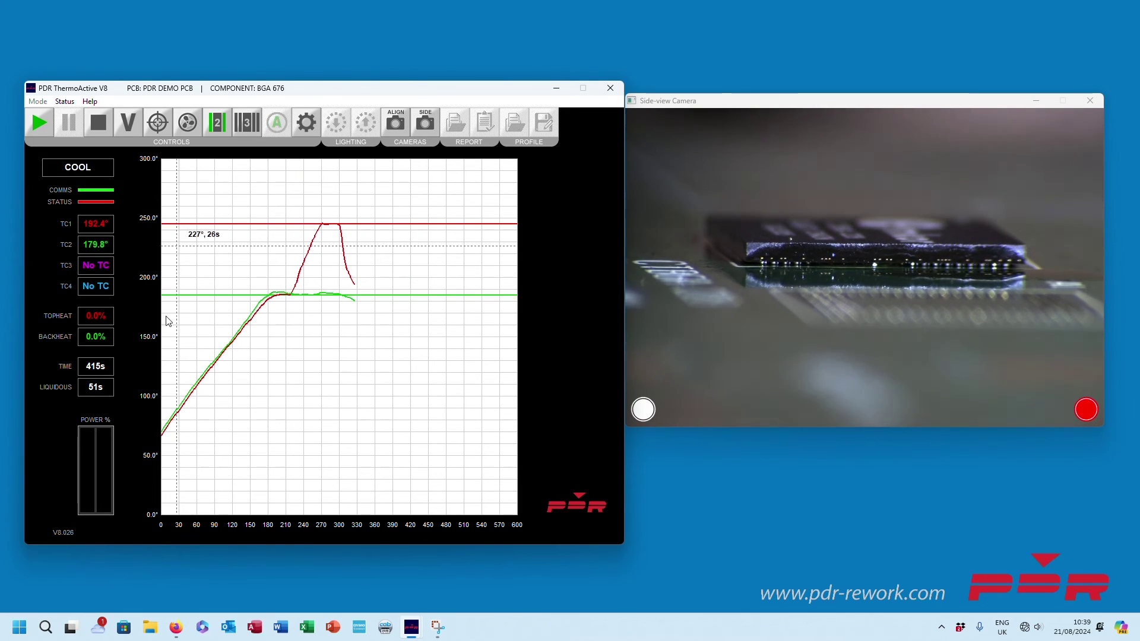
Stop the run and review the engineer name and notes fields in the Report Generator
{"action": "left_click", "coordinate": [101, 122]}
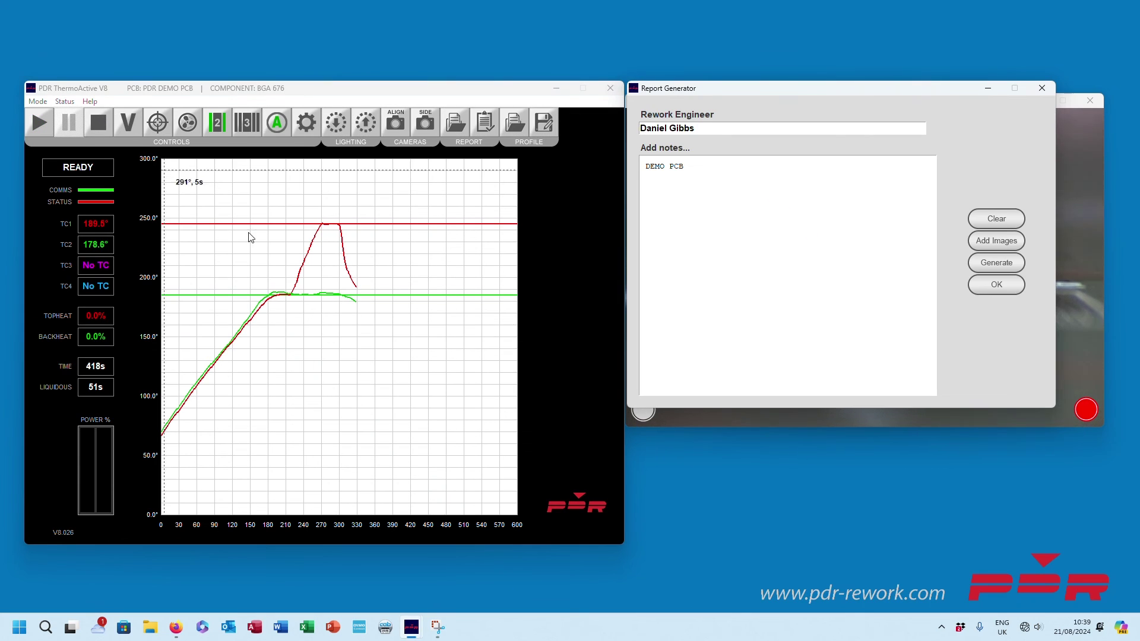
{"action": "left_click_drag", "start_coordinate": [784, 89], "coordinate": [318, 211]}
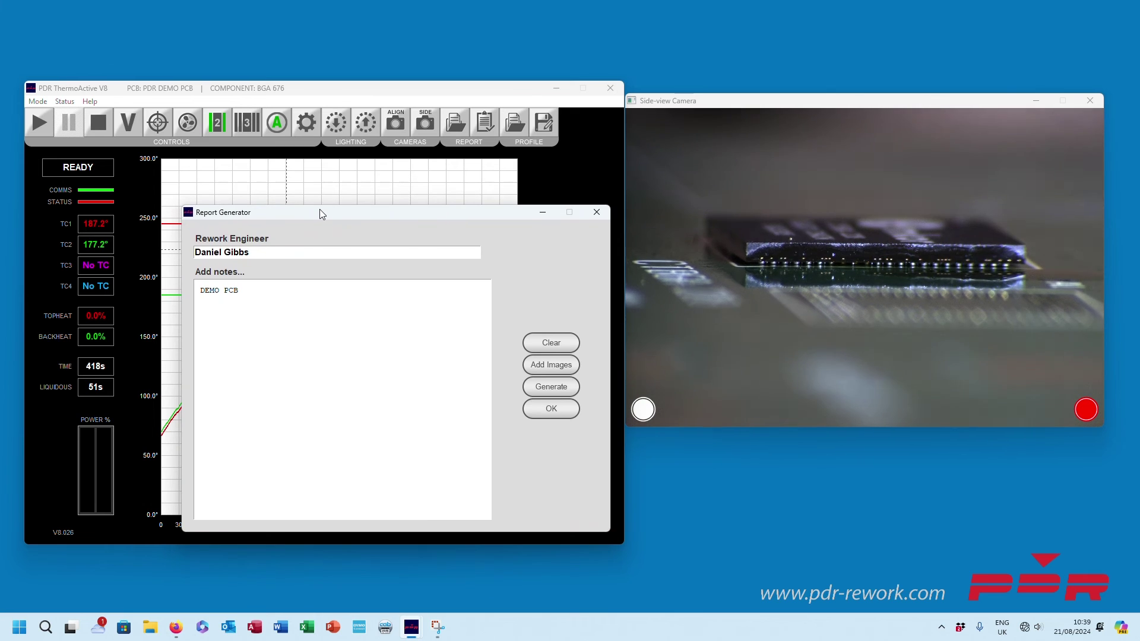
{"action": "left_click_drag", "start_coordinate": [268, 256], "coordinate": [174, 256]}
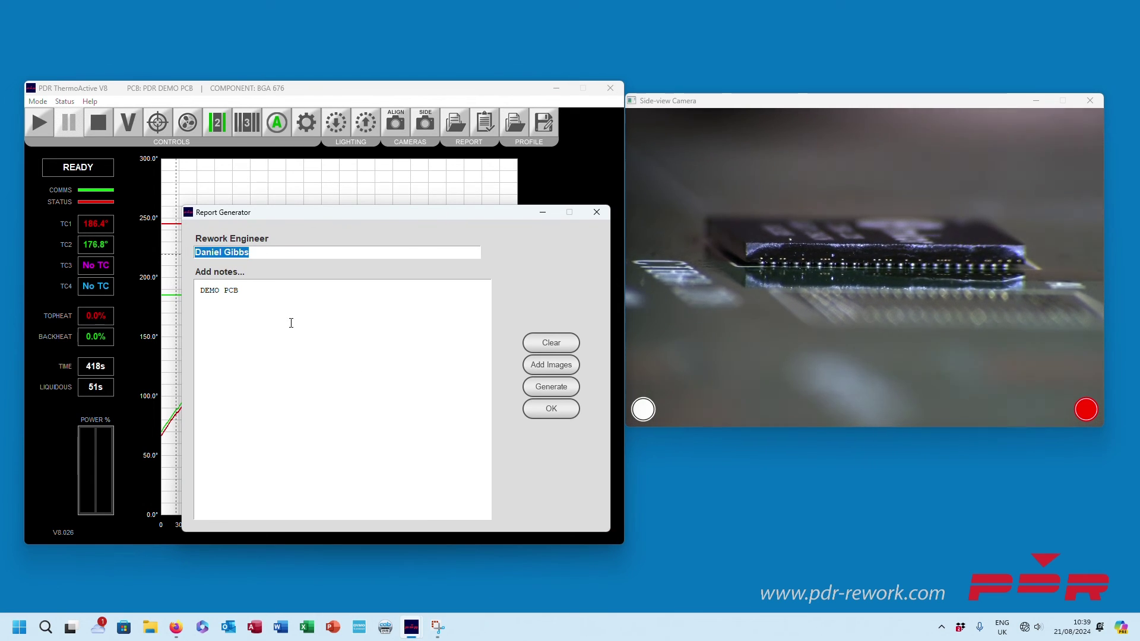
{"action": "left_click", "coordinate": [301, 343]}
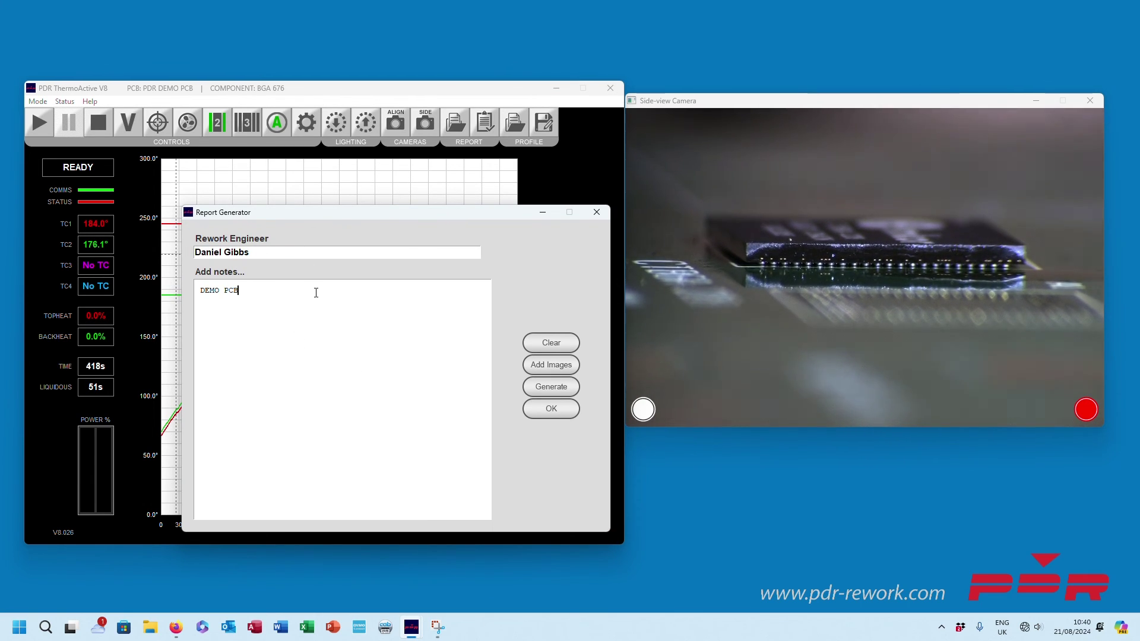
Attach the latest side-view camera image to the report and generate the PDF
{"action": "left_click", "coordinate": [551, 364]}
{"action": "left_click", "coordinate": [351, 222]}
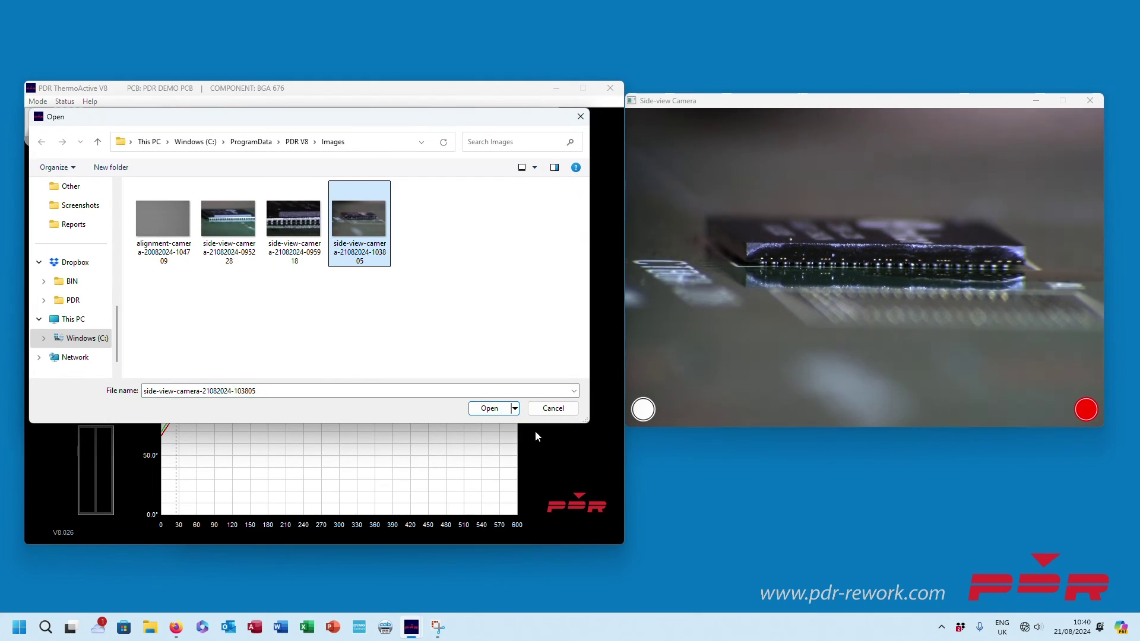
{"action": "left_click", "coordinate": [489, 408]}
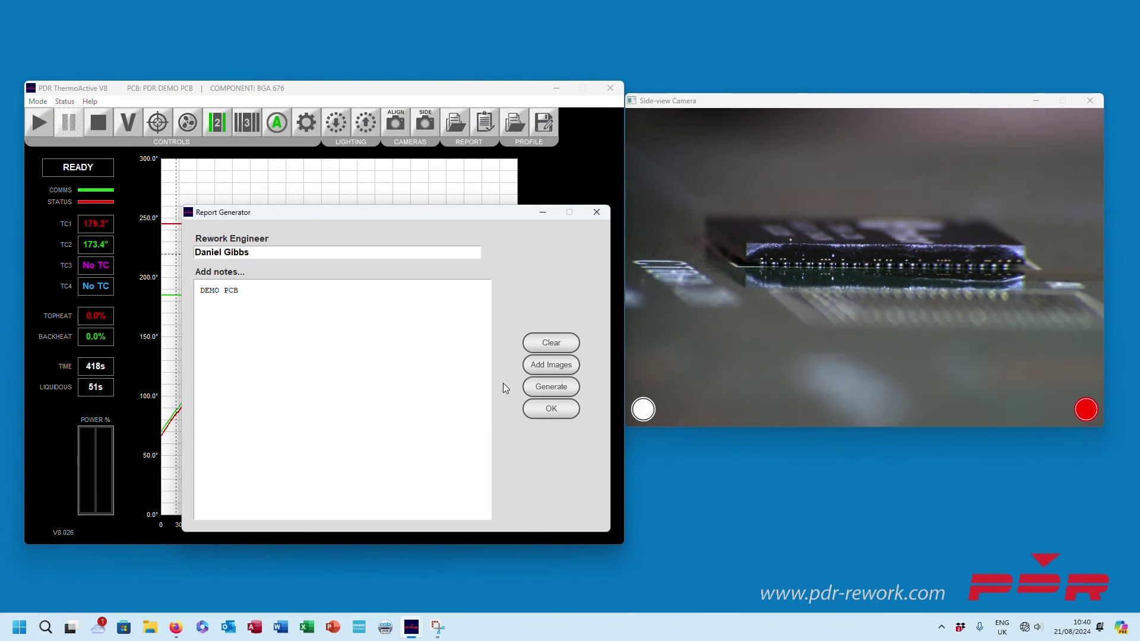
{"action": "left_click", "coordinate": [558, 389]}
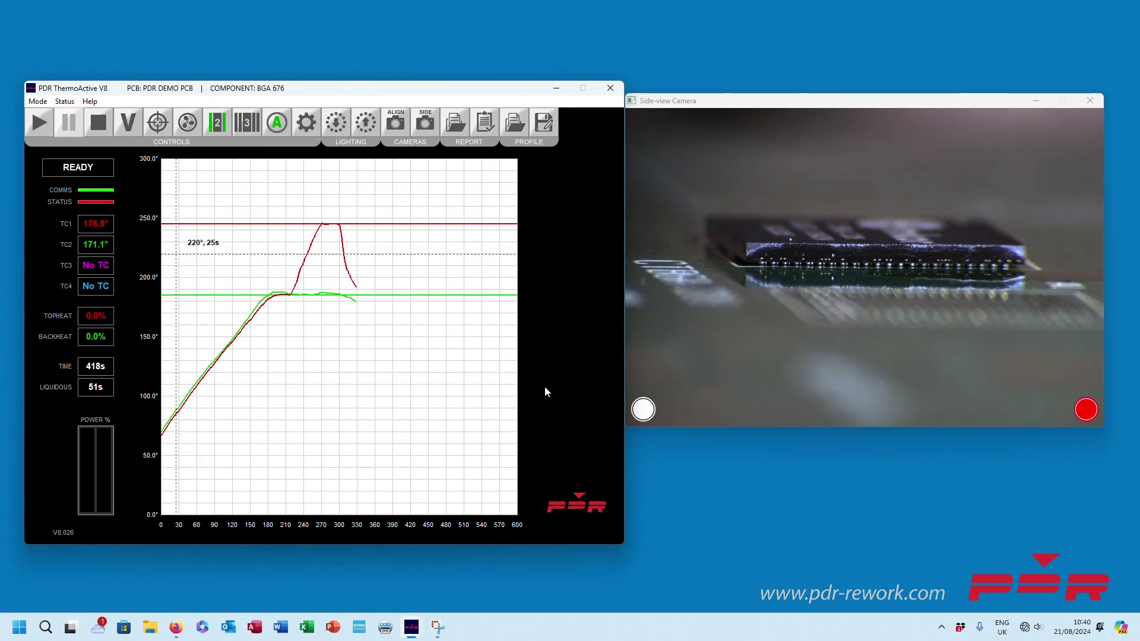
{"action": "left_click", "coordinate": [462, 131]}
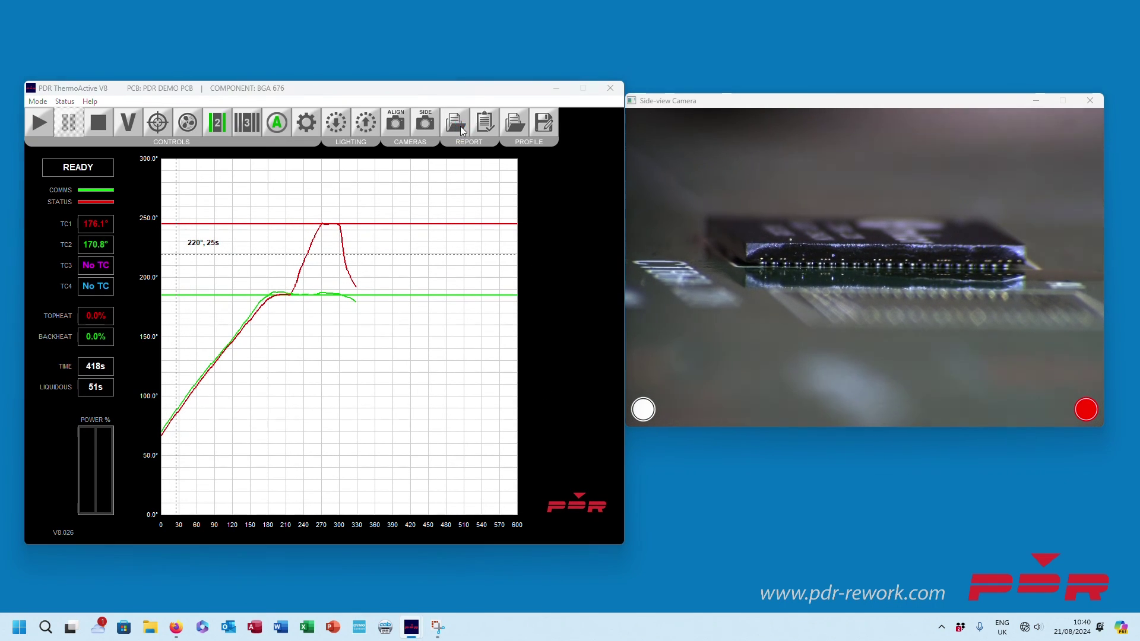
{"action": "right_click", "coordinate": [203, 352]}
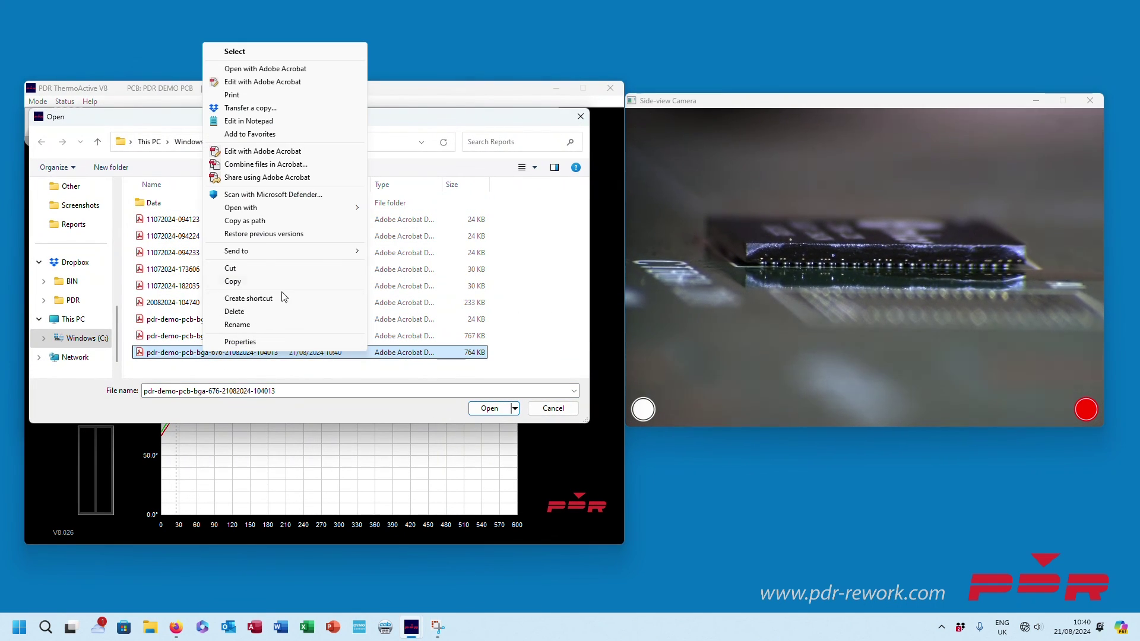
{"action": "mouse_move", "coordinate": [339, 212]}
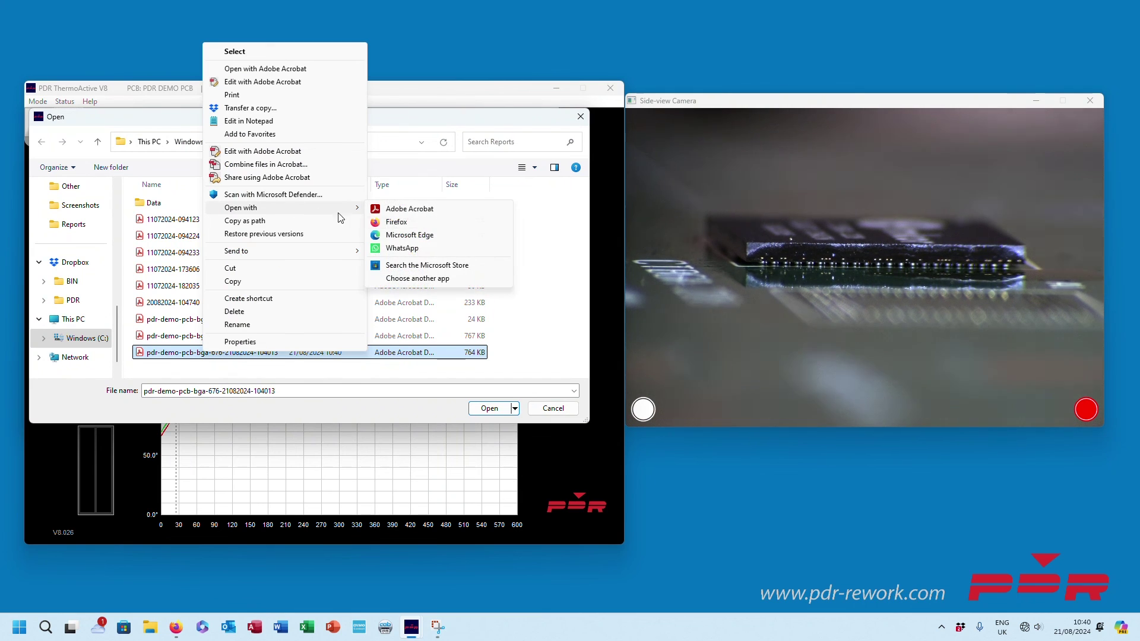
{"action": "left_click", "coordinate": [409, 221]}
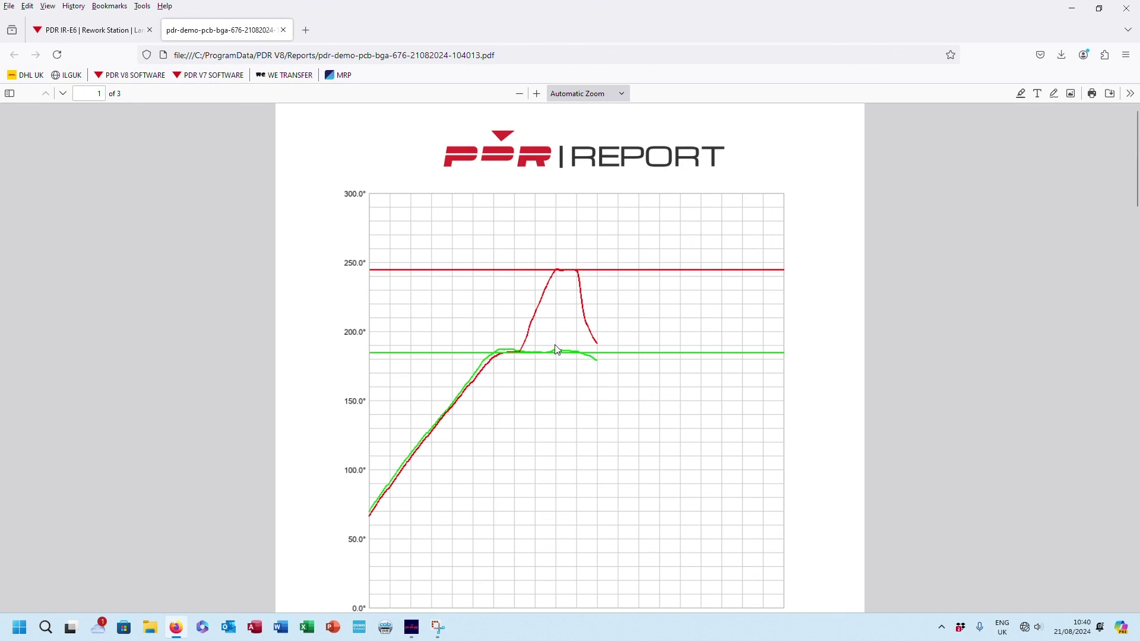
Scroll through the PDF's plot, Profile Parameters and Images, then close Firefox and the reports browser
{"action": "scroll", "coordinate": [474, 343], "scroll_direction": "down", "scroll_amount": 2}
{"action": "scroll", "coordinate": [525, 302], "scroll_direction": "down", "scroll_amount": 3}
{"action": "scroll", "coordinate": [521, 319], "scroll_direction": "up", "scroll_amount": 4}
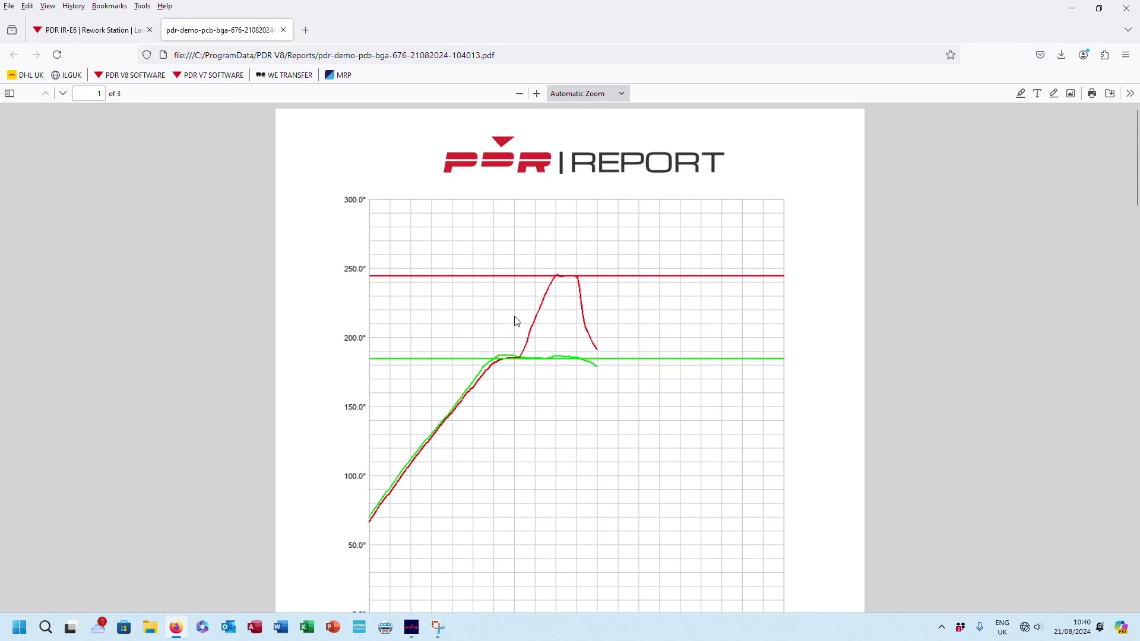
{"action": "scroll", "coordinate": [558, 323], "scroll_direction": "down", "scroll_amount": 6}
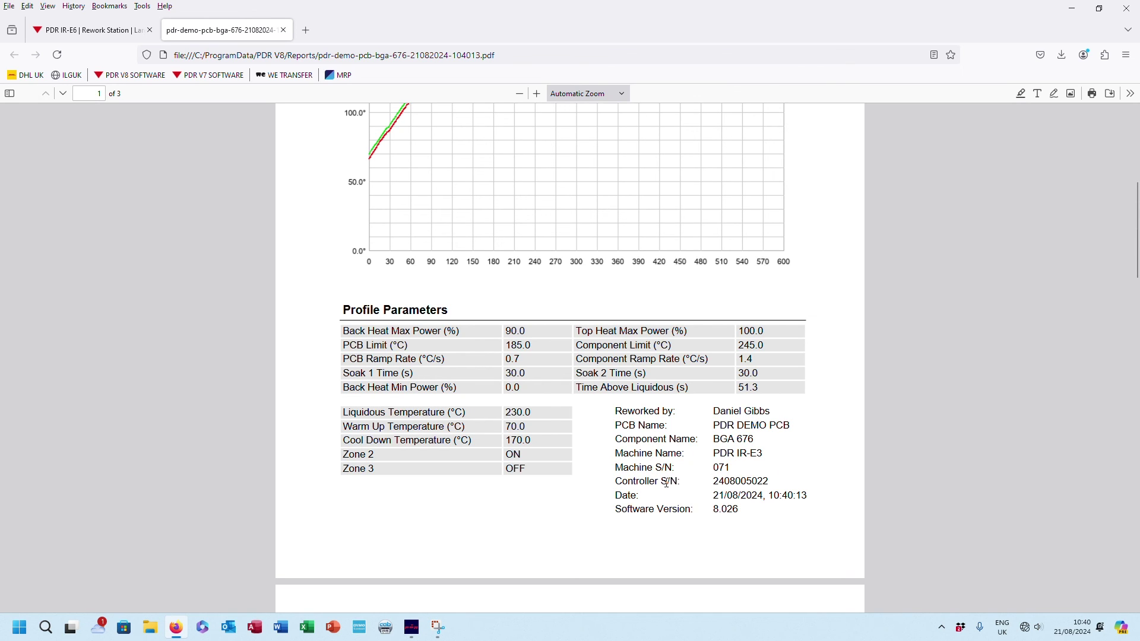
{"action": "scroll", "coordinate": [659, 508], "scroll_direction": "down", "scroll_amount": 1}
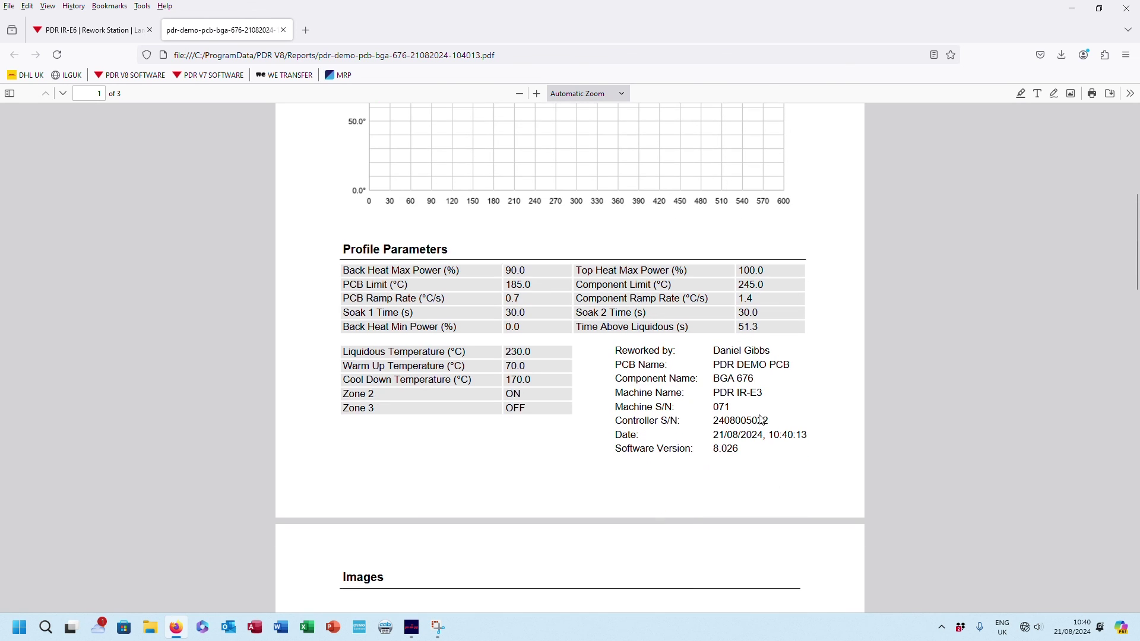
{"action": "scroll", "coordinate": [605, 453], "scroll_direction": "down", "scroll_amount": 1}
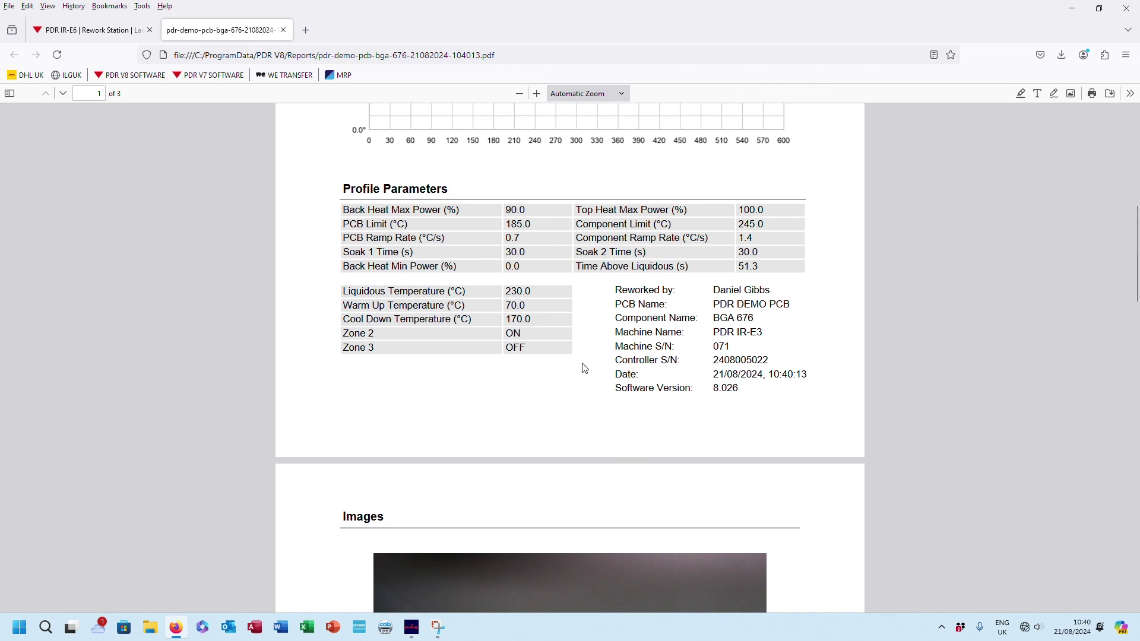
{"action": "scroll", "coordinate": [585, 368], "scroll_direction": "down", "scroll_amount": 3}
{"action": "scroll", "coordinate": [505, 451], "scroll_direction": "down", "scroll_amount": 2}
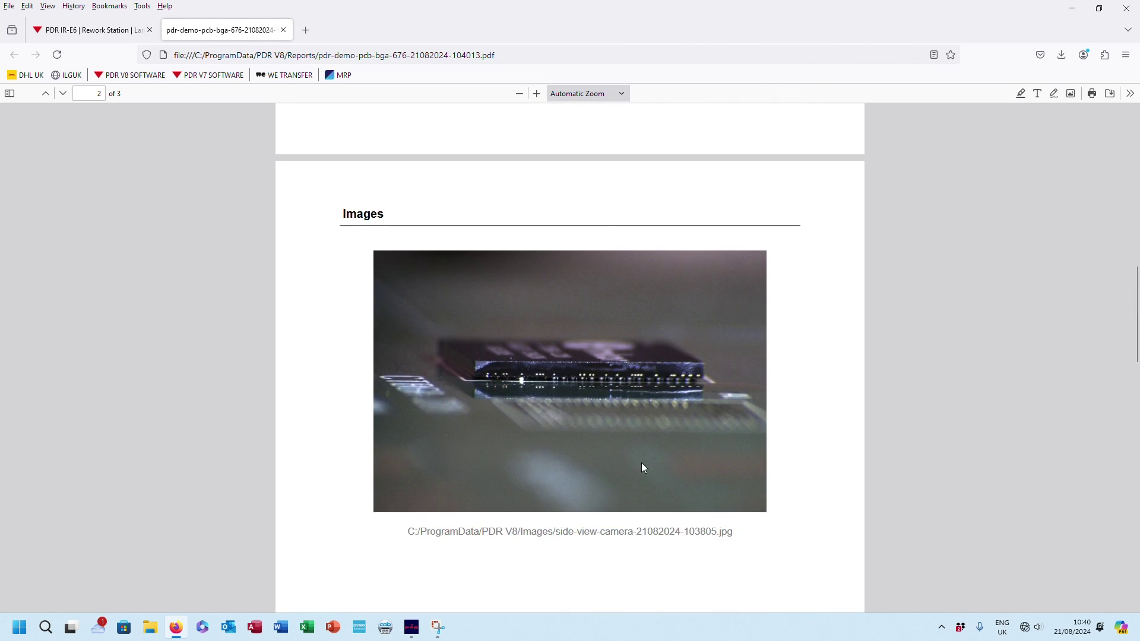
{"action": "scroll", "coordinate": [595, 406], "scroll_direction": "up", "scroll_amount": 13}
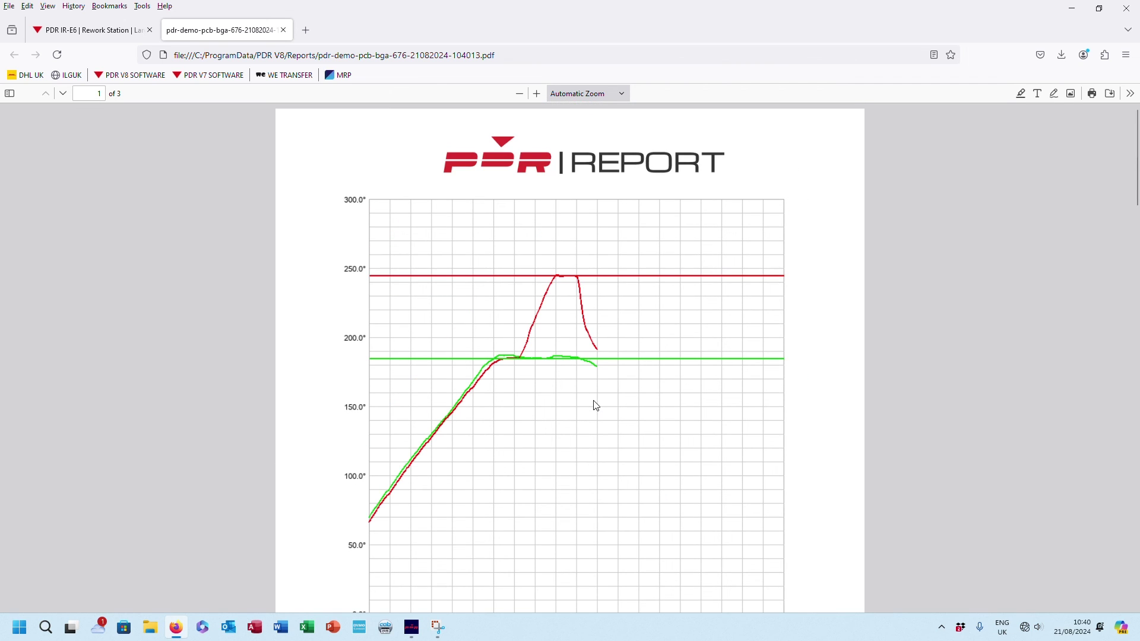
{"action": "left_click", "coordinate": [1133, 13]}
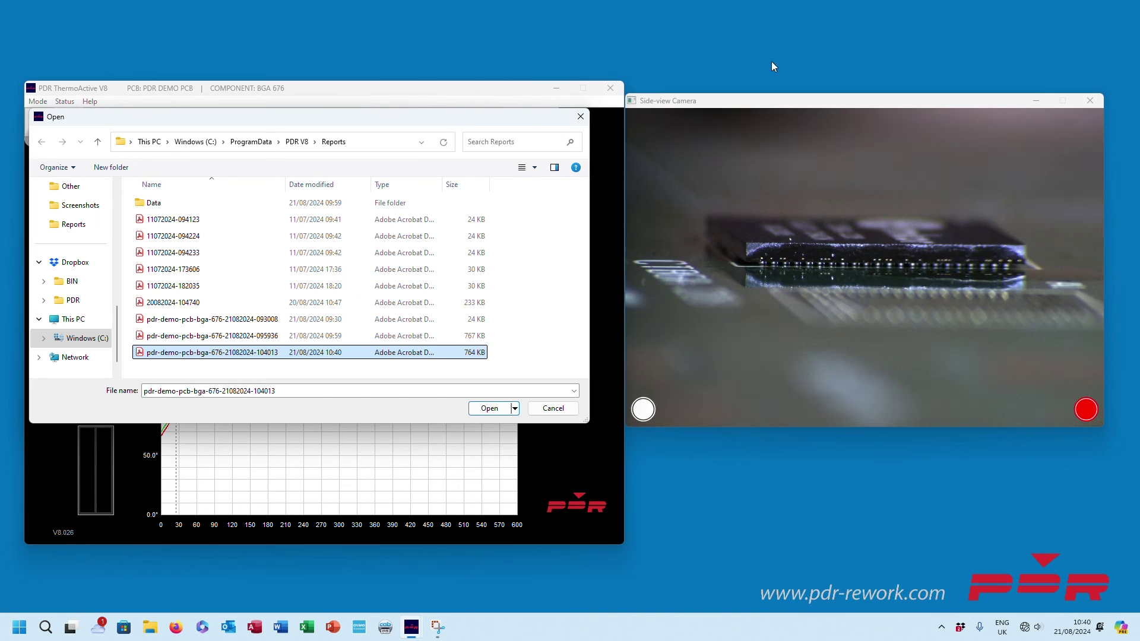
{"action": "left_click", "coordinate": [576, 119]}
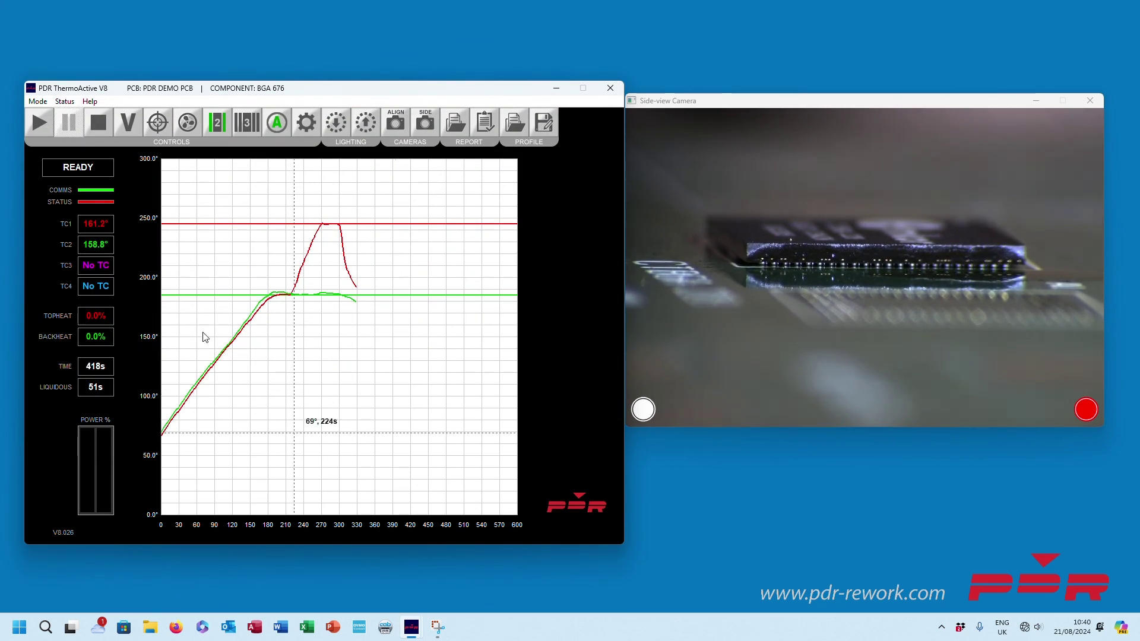